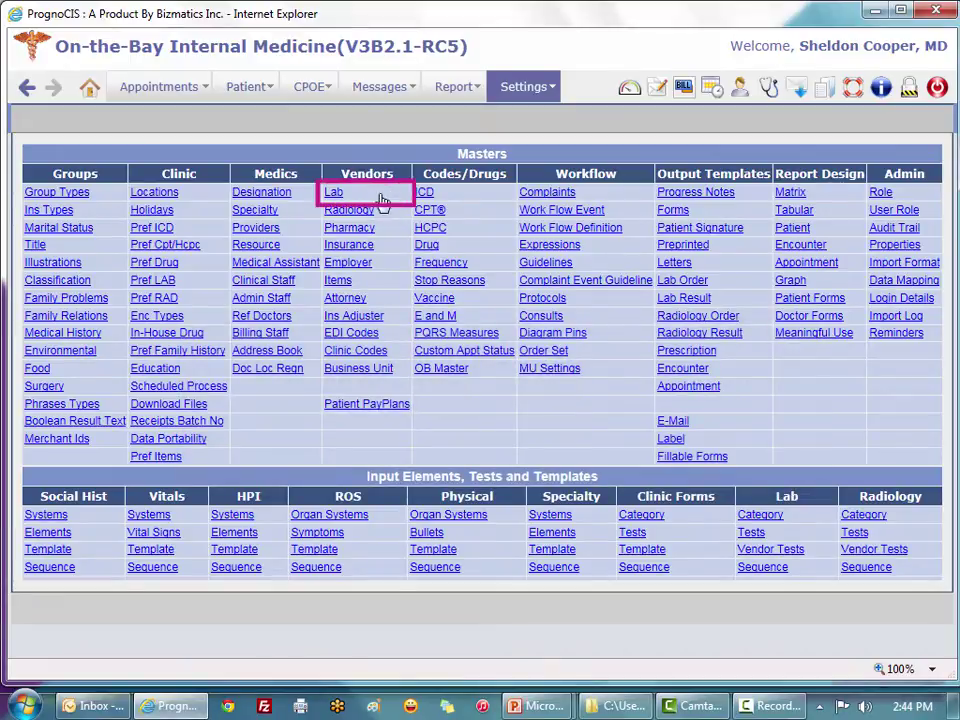
Open the In-house Lab record in the lab vendor master and keep its InHouse flag enabled
left_click(335, 193)
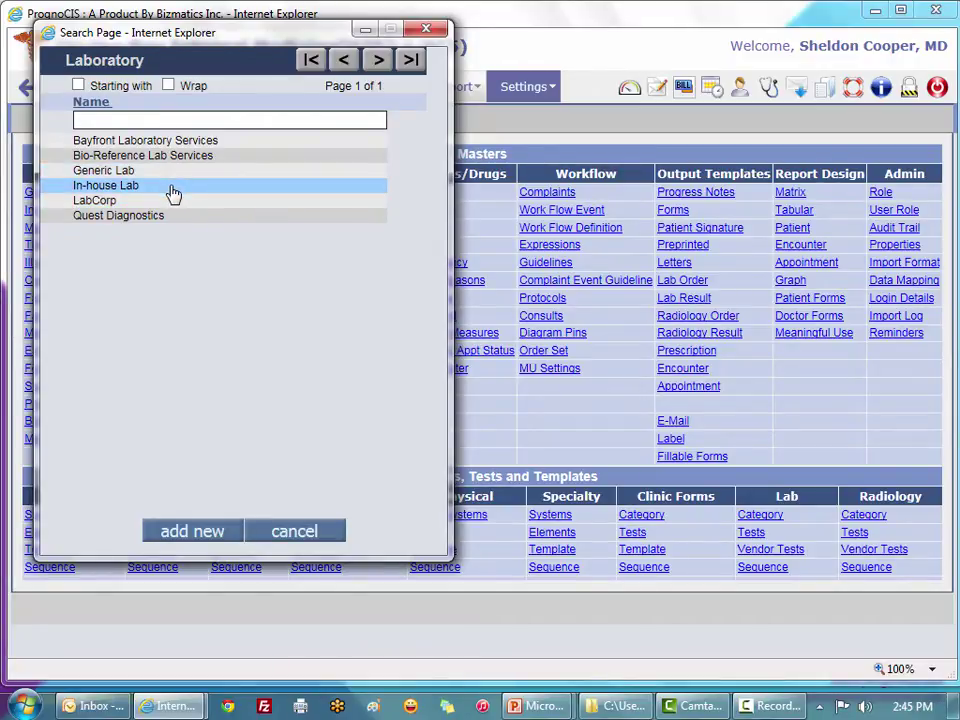
left_click(172, 193)
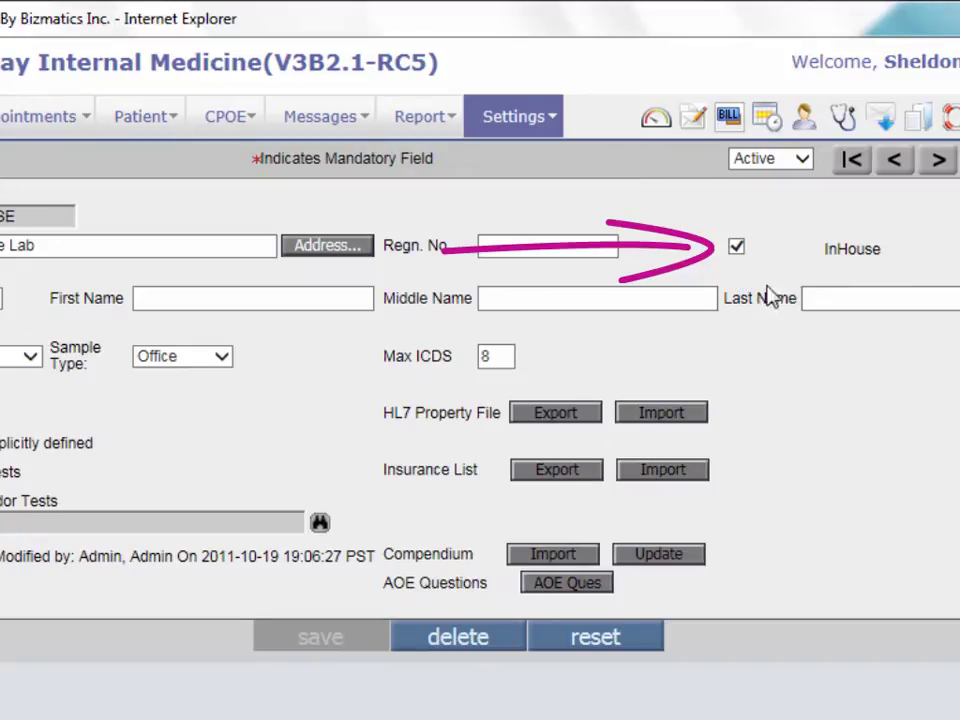
left_click(738, 250)
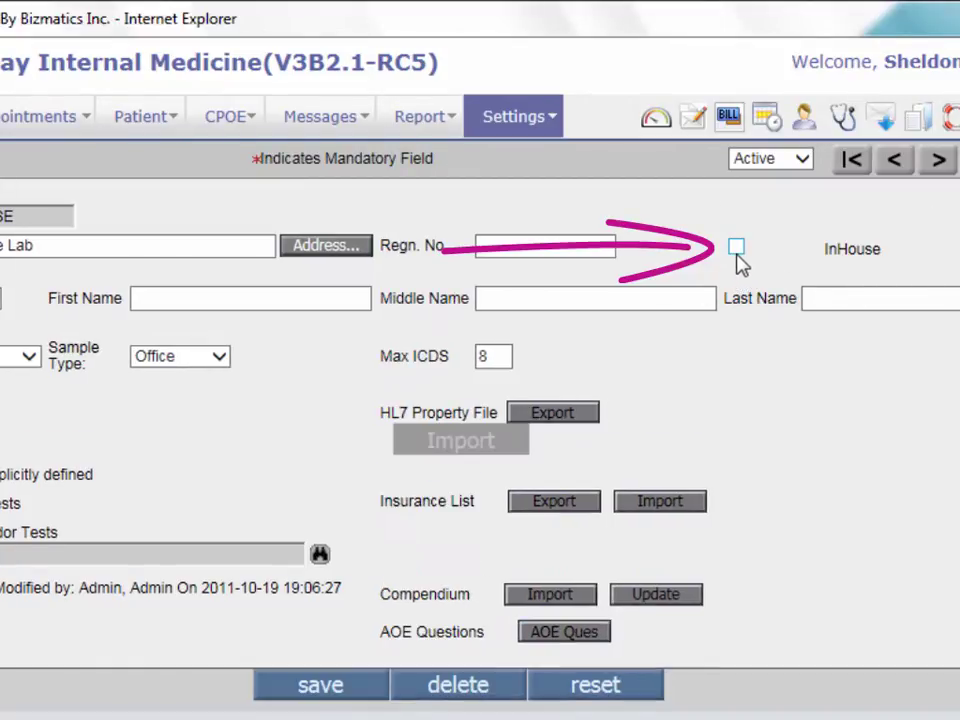
left_click(738, 250)
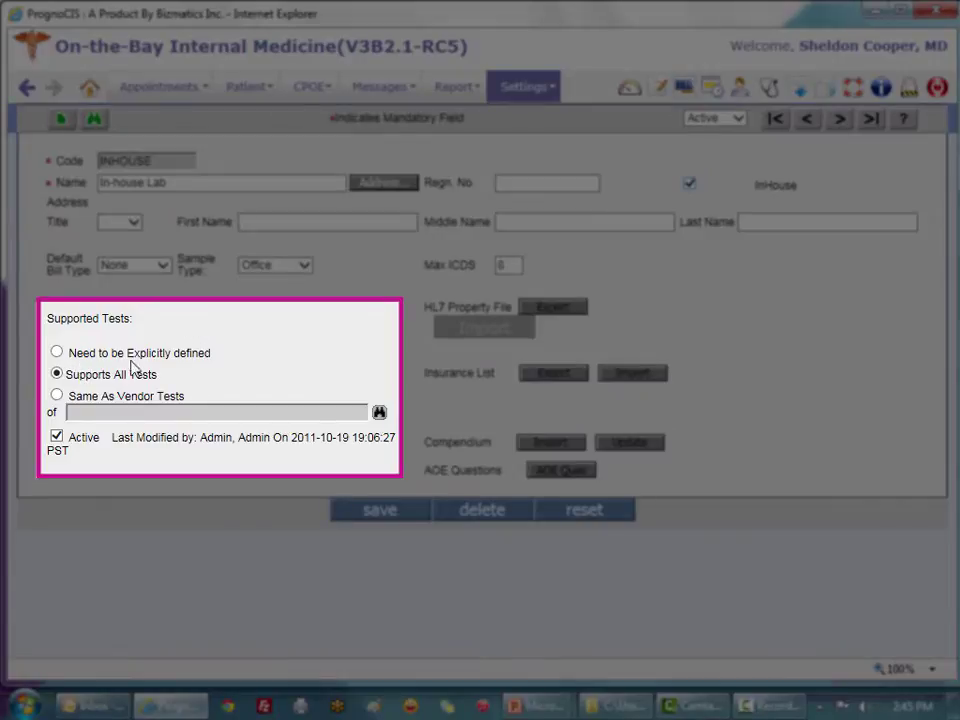
Set the In-house Lab's supported tests to Need to be Explicitly defined and save the vendor record
left_click(58, 353)
left_click(58, 376)
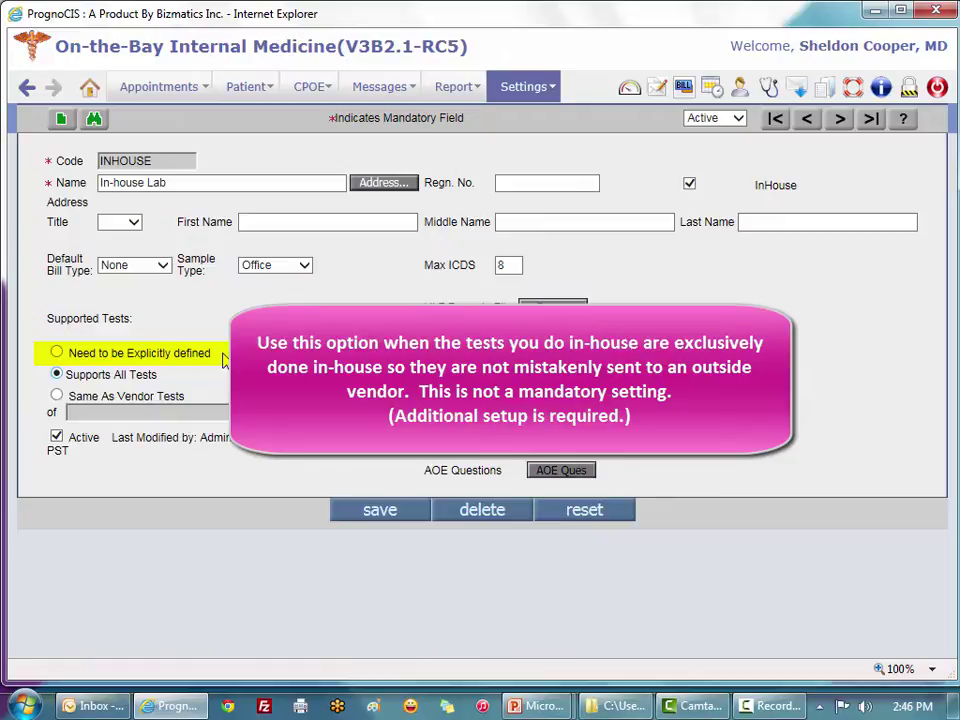
left_click(57, 354)
left_click(403, 510)
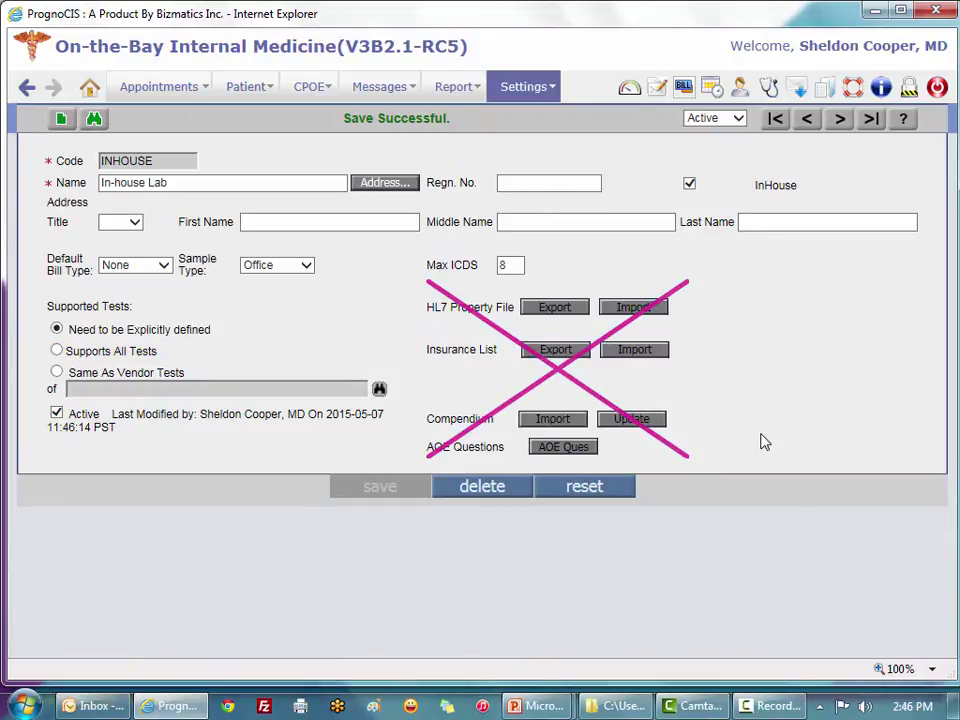
Add a new lab category named Inhouse in the configuration and save it
left_click(525, 90)
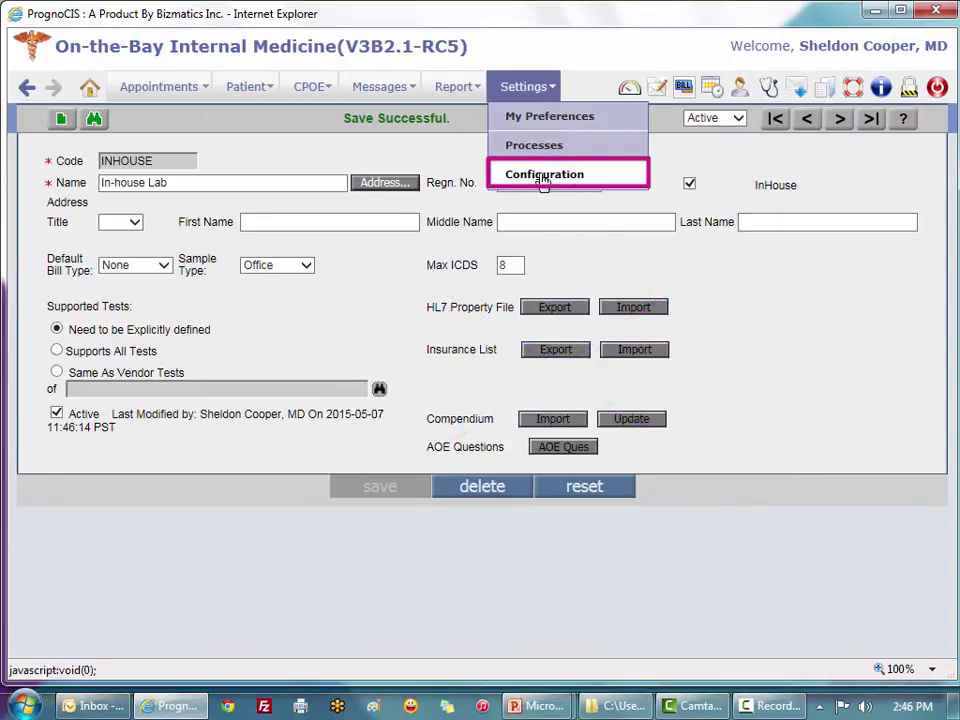
left_click(543, 177)
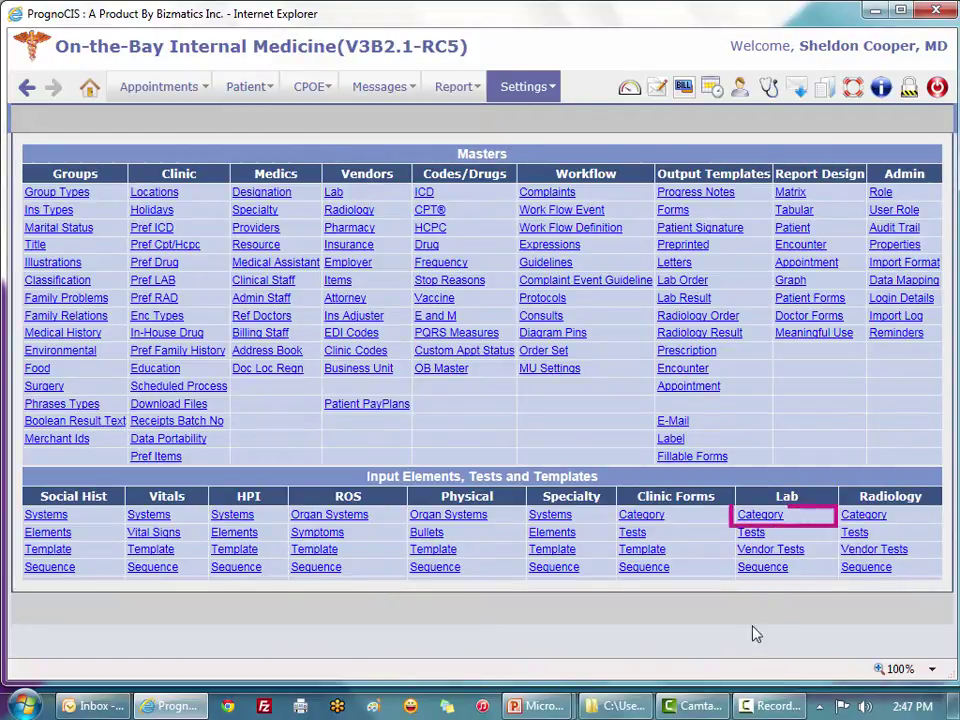
left_click(759, 516)
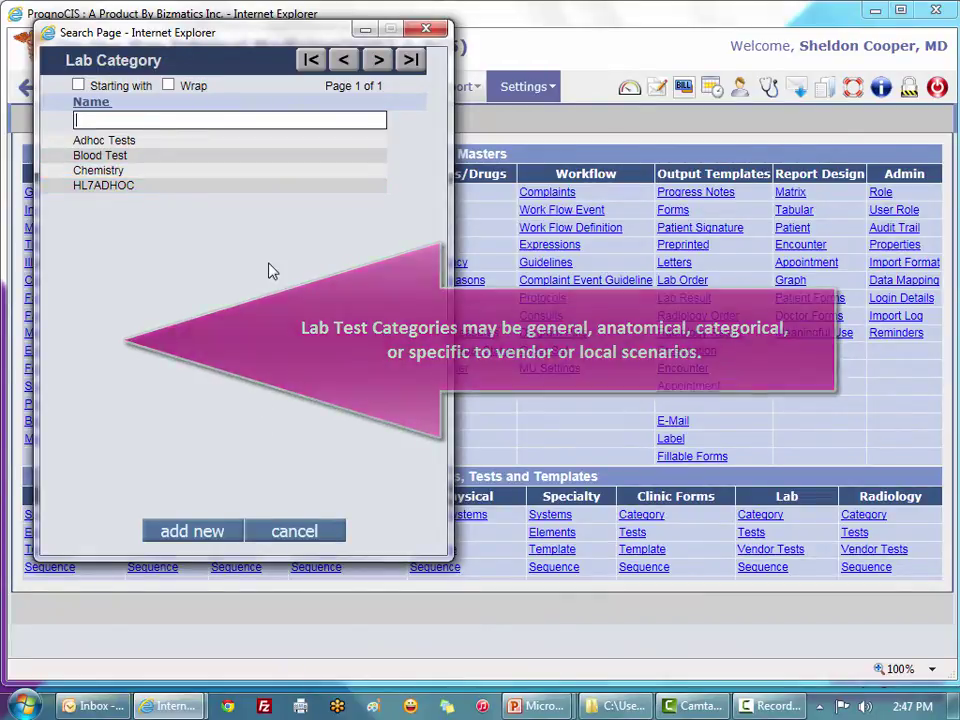
left_click(193, 531)
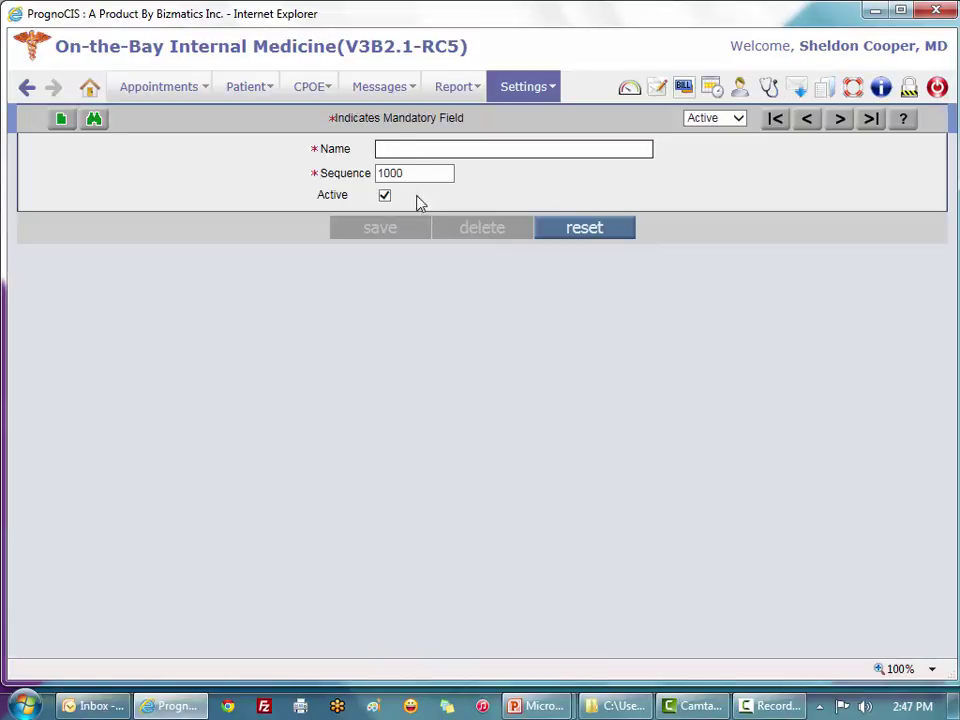
left_click(381, 150)
type("Inhouse")
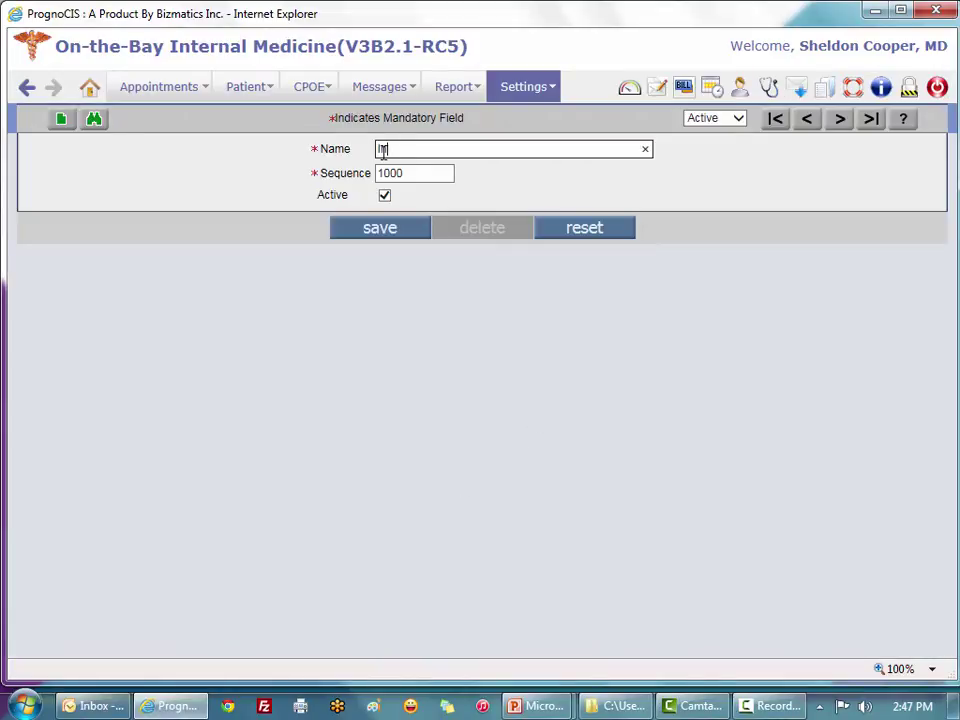
left_click(370, 236)
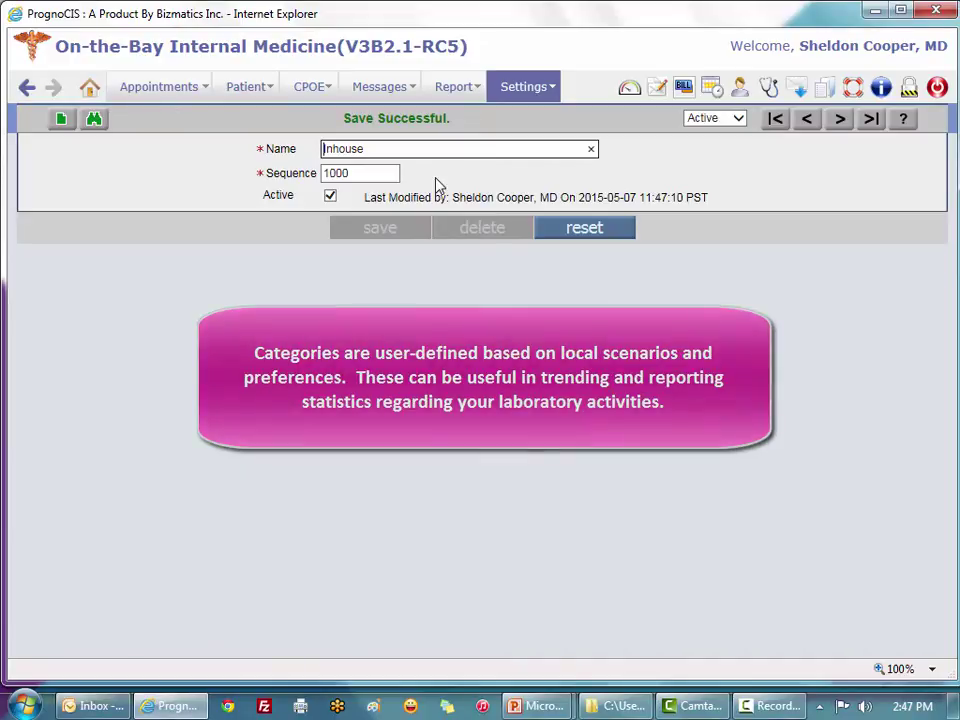
Add a new lab test named Urinalysis for Drug Screening and assign it to the Inhouse category
left_click(524, 86)
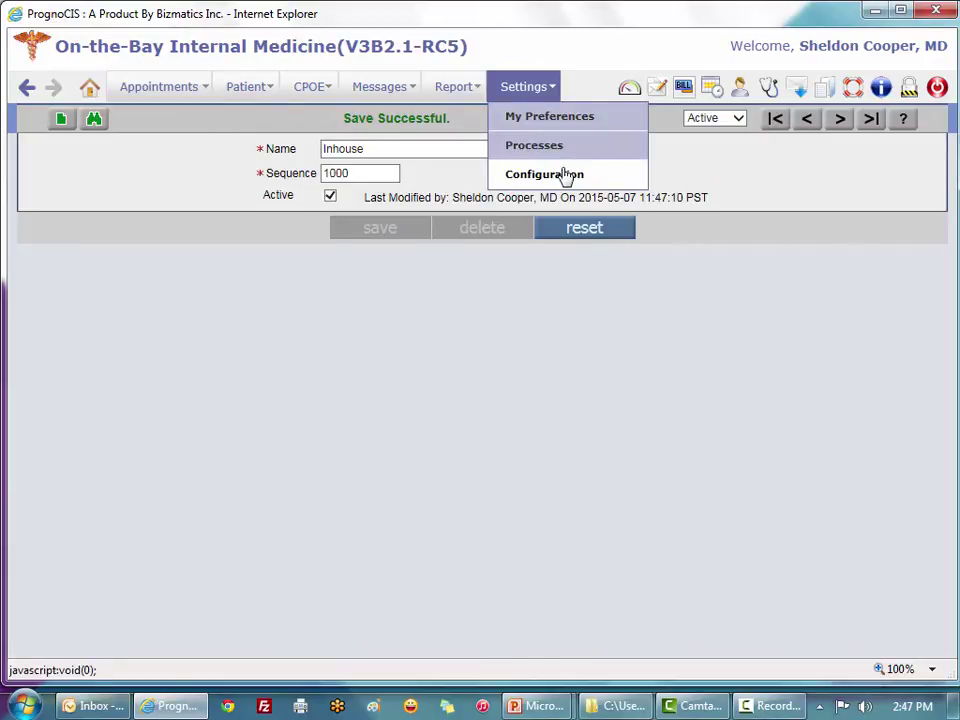
left_click(566, 176)
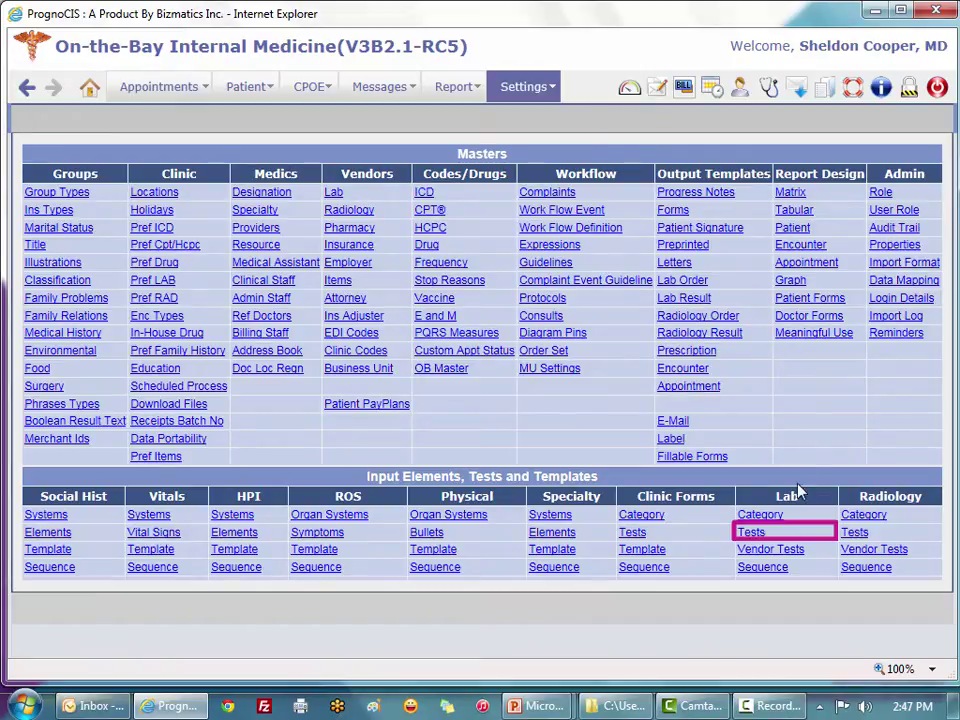
left_click(758, 533)
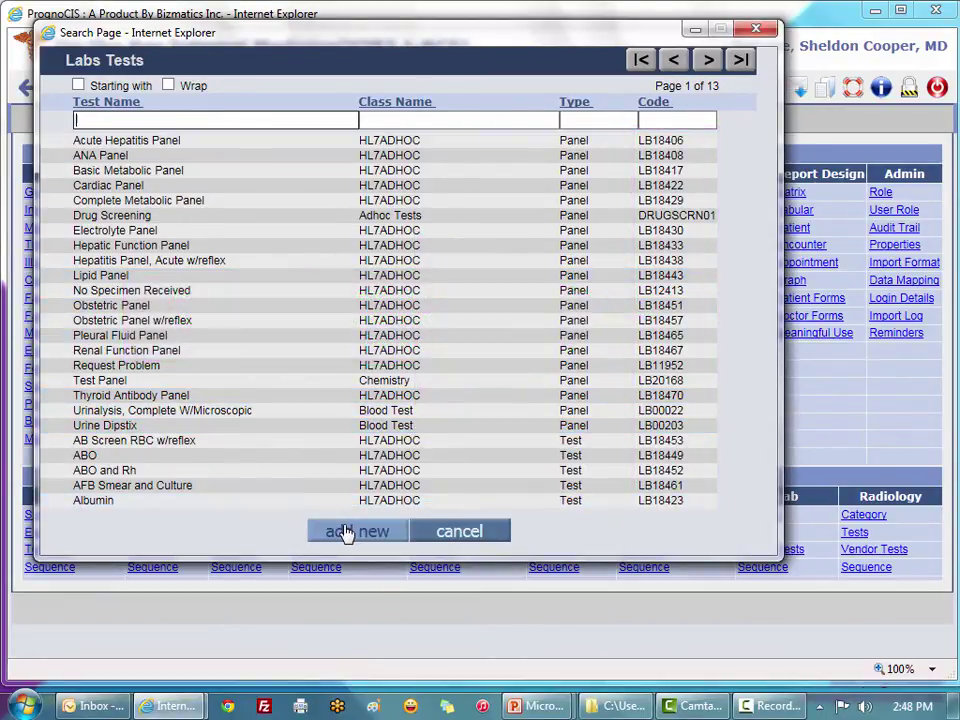
left_click(341, 531)
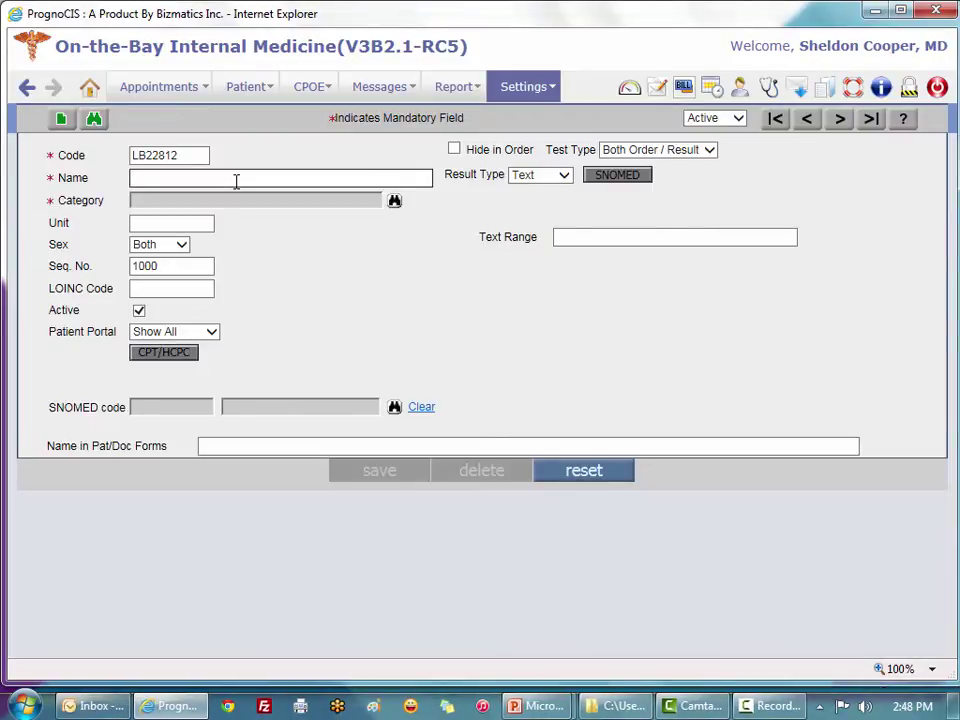
type("Urinalysis for")
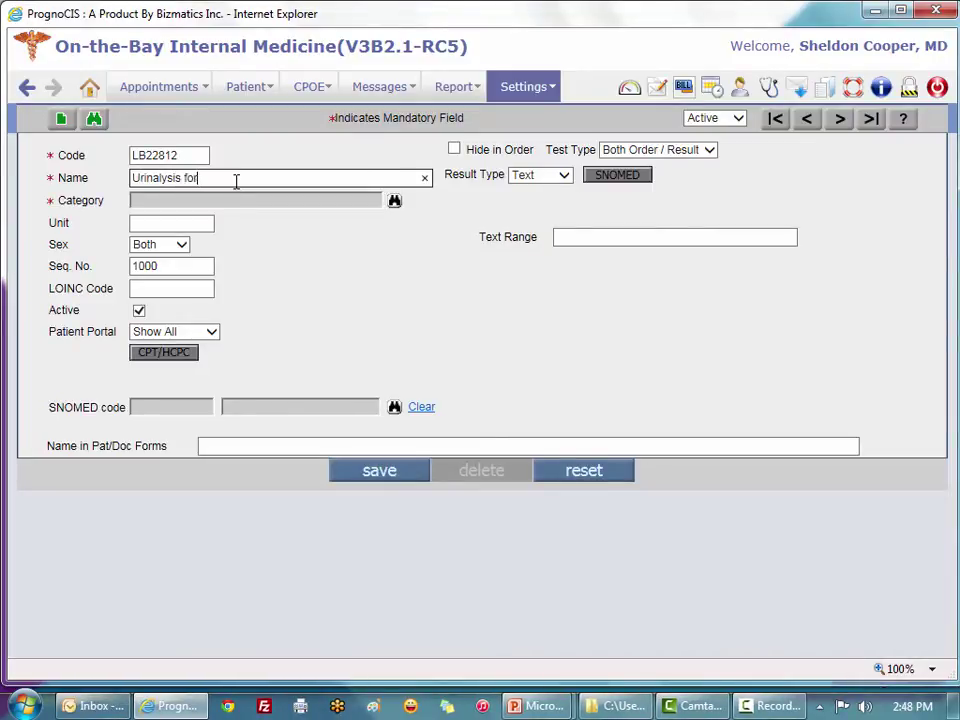
type(" Drug Screening")
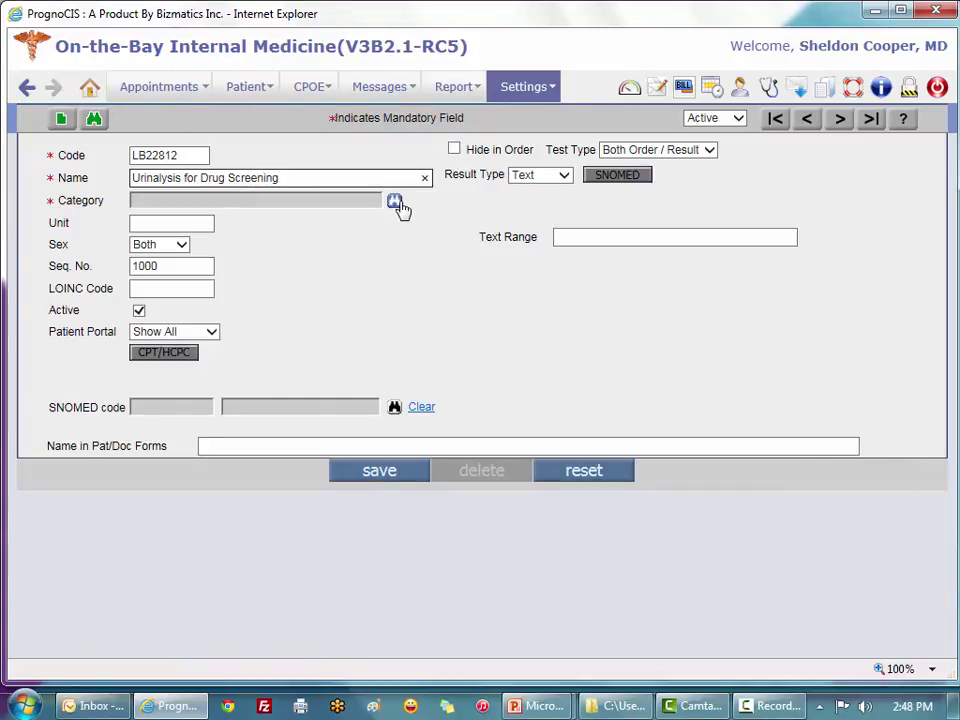
left_click(396, 202)
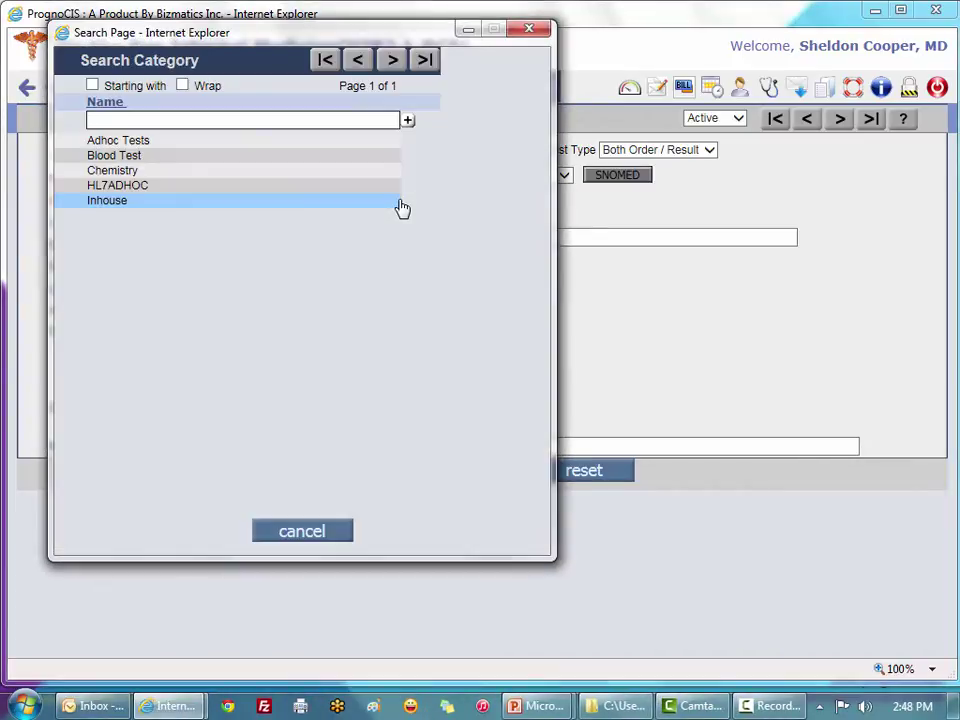
left_click(133, 204)
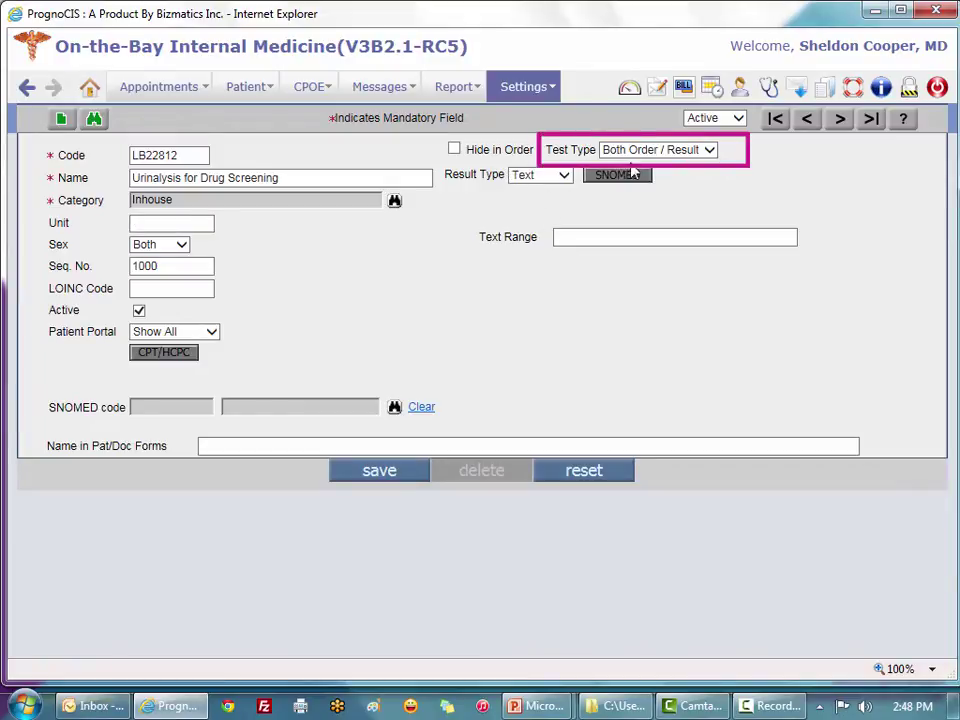
Examine the available Test Type, Sex and Patient Portal options for the new lab test
left_click(714, 153)
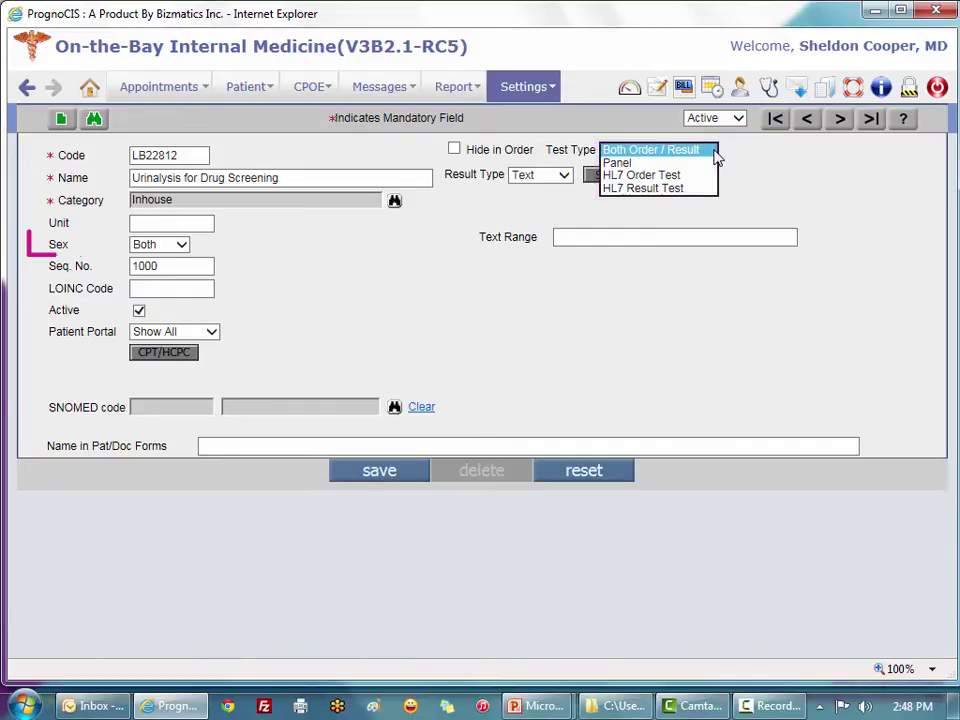
left_click(716, 155)
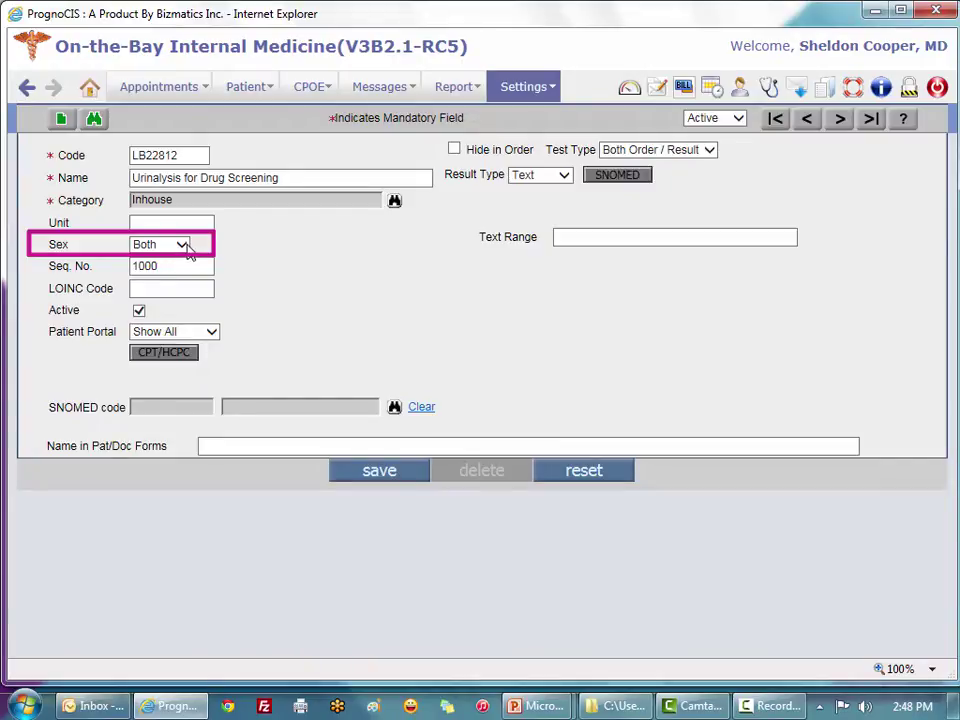
left_click(184, 246)
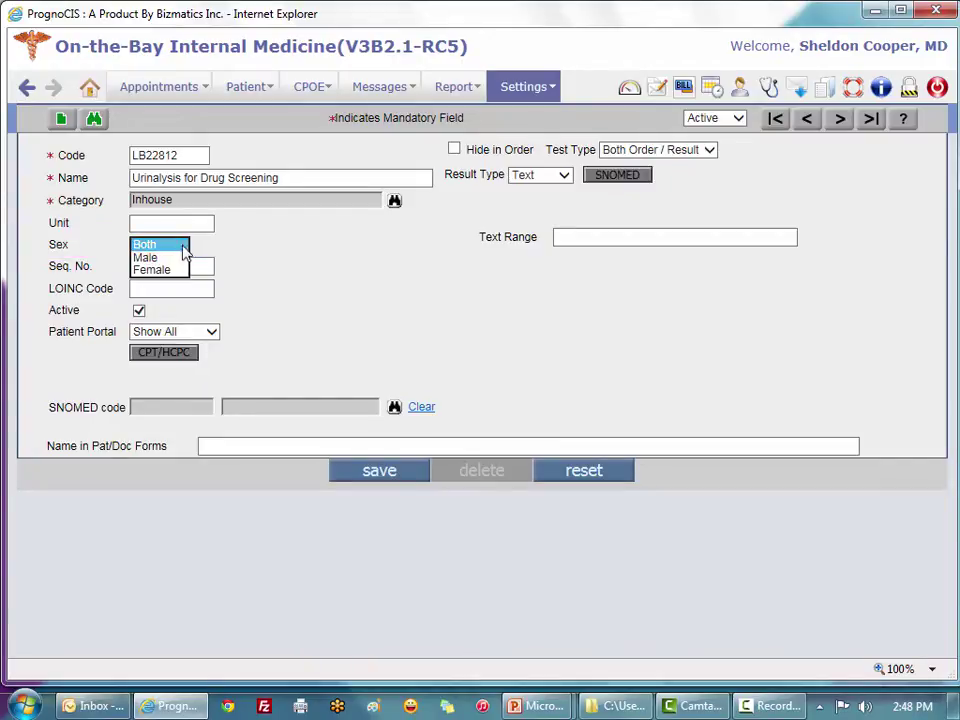
left_click(255, 278)
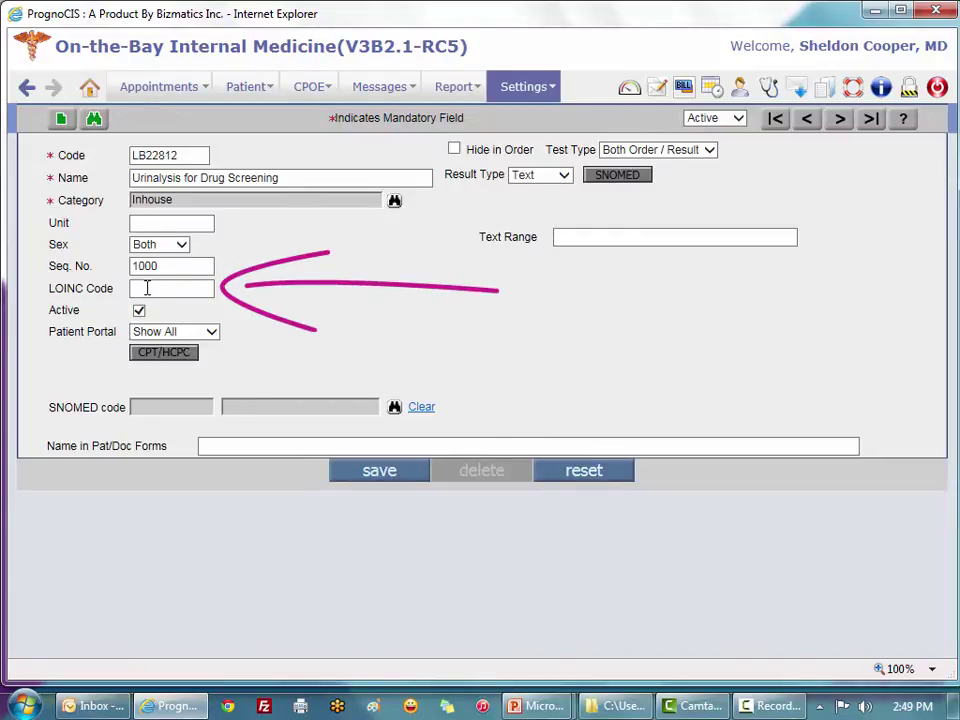
left_click(210, 333)
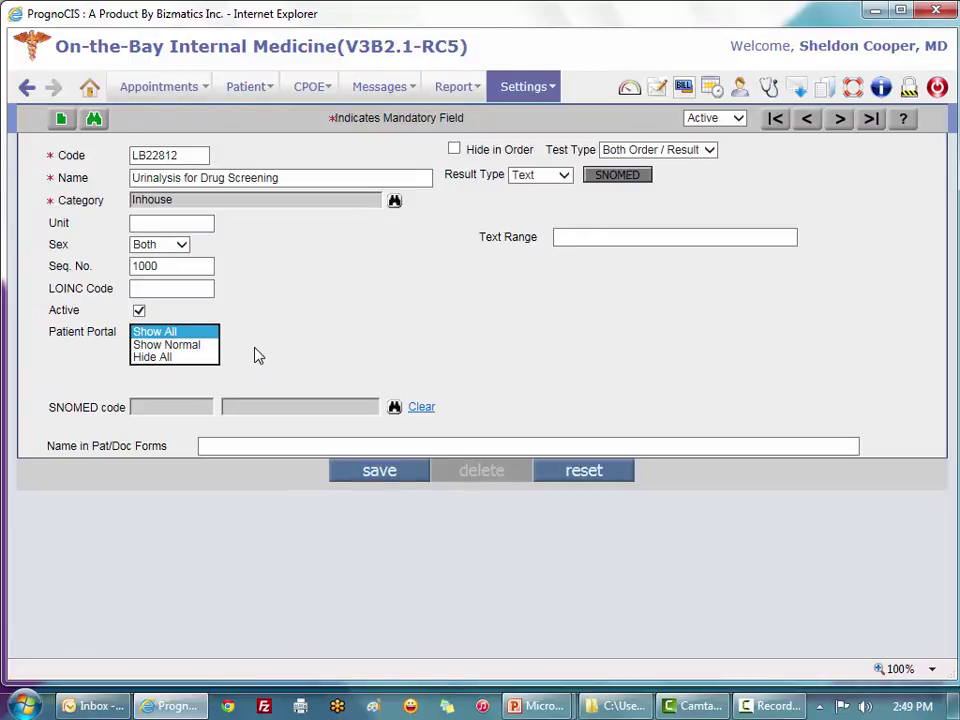
left_click(256, 355)
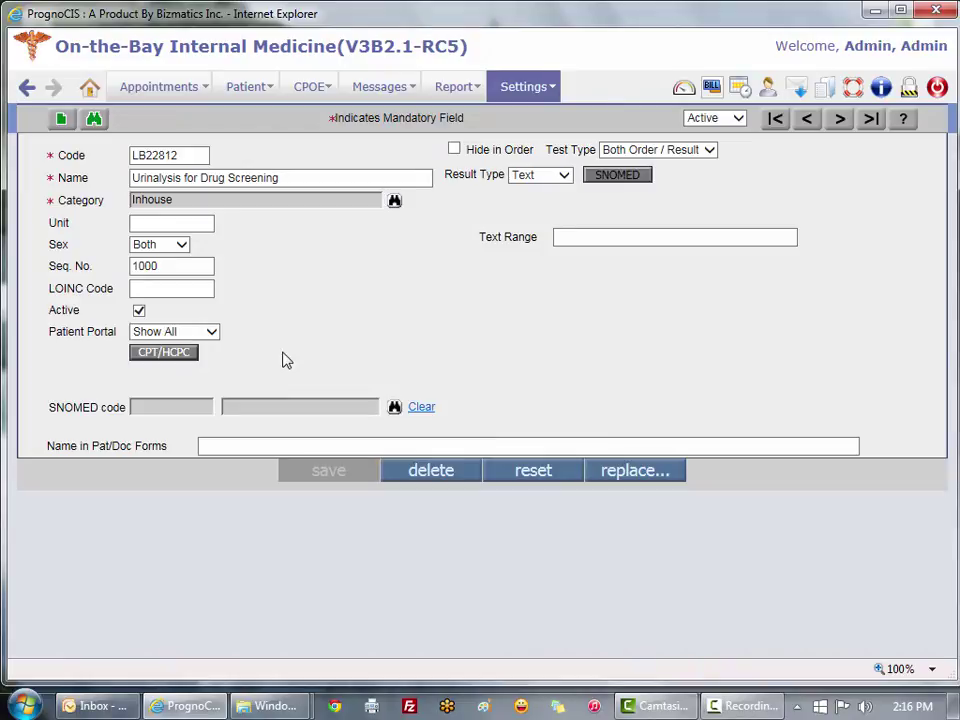
Search the CPT/HCPC codes for urine drug screening and assign the Urine drug screen code 80375 to the test
left_click(174, 362)
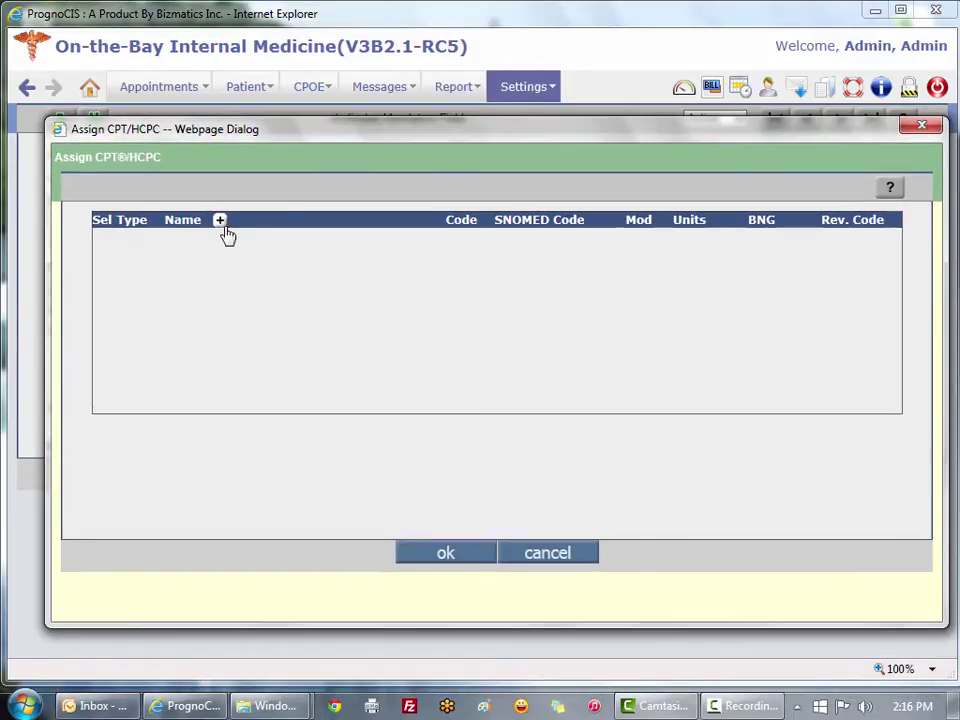
left_click(220, 222)
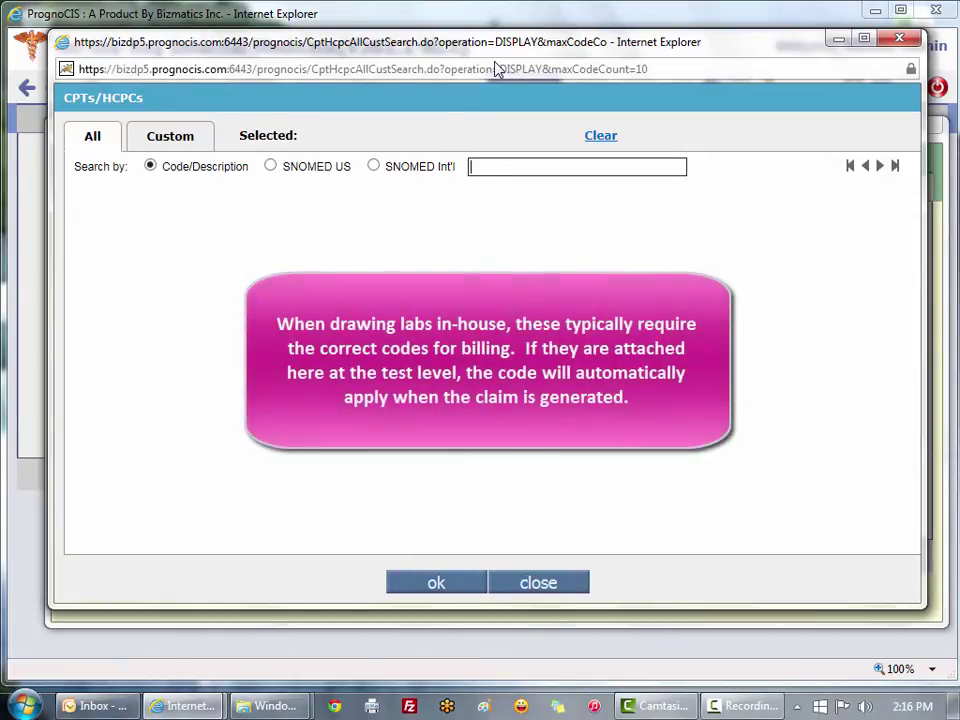
type("urine")
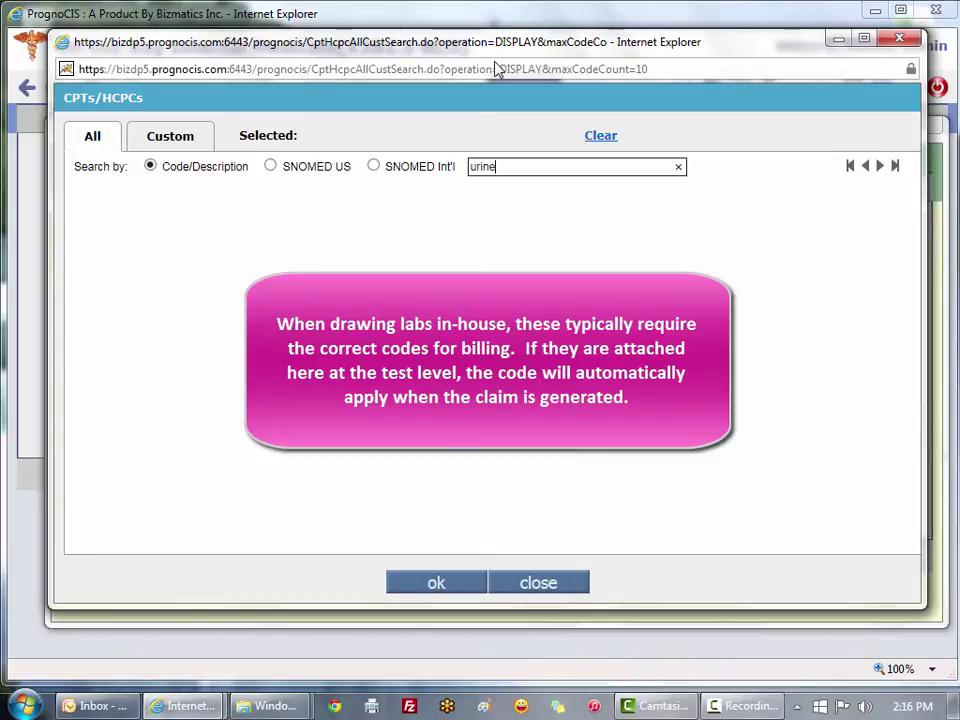
type(" drug scfreenin")
key("Return")
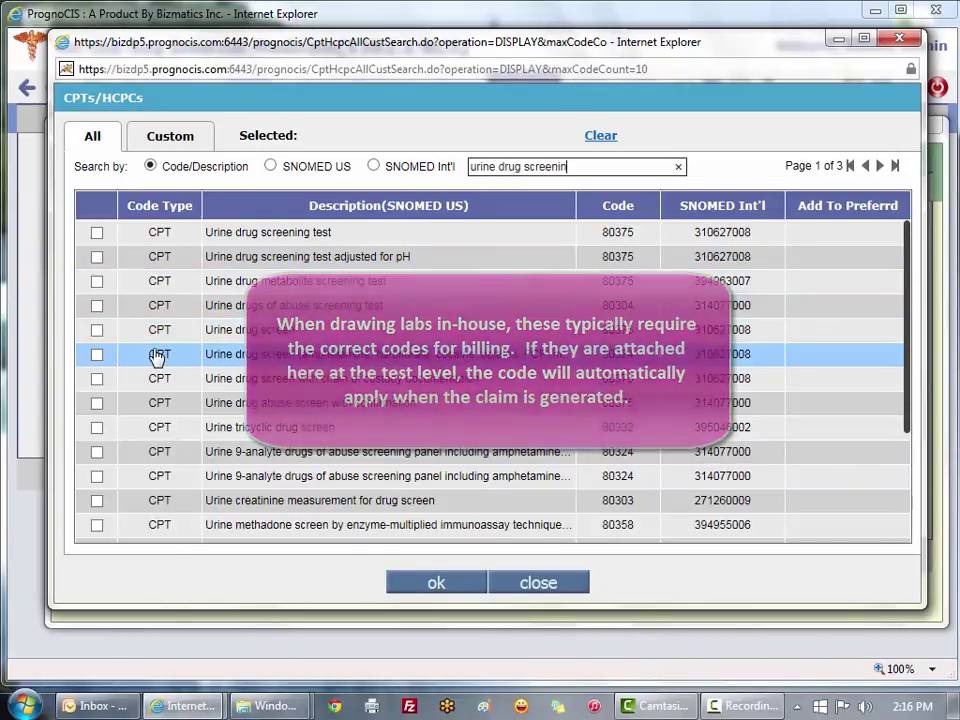
left_click(97, 331)
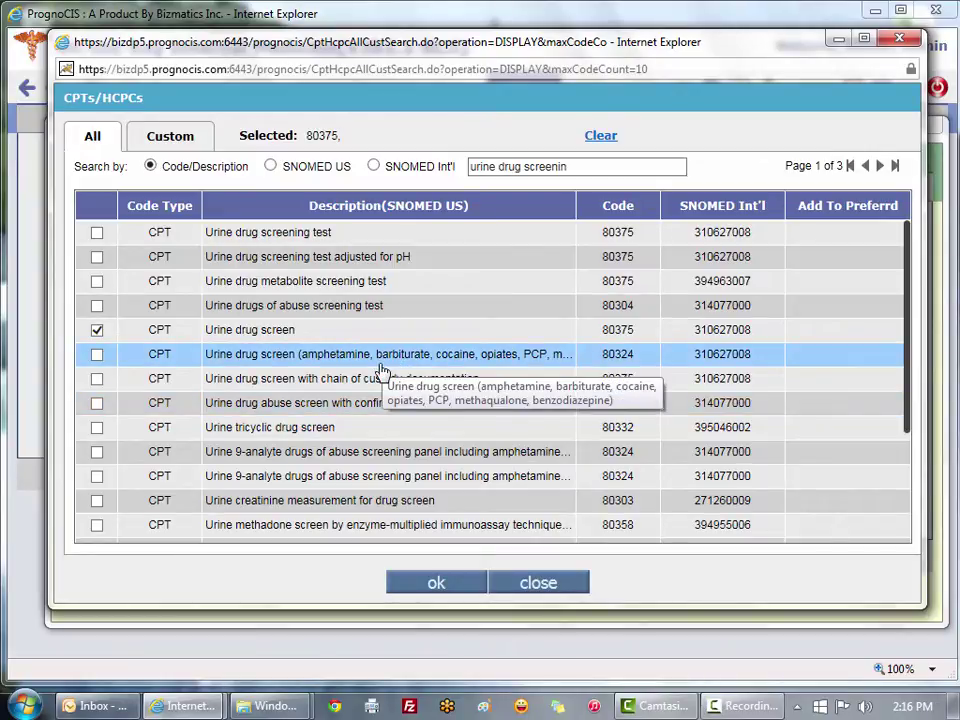
left_click(455, 584)
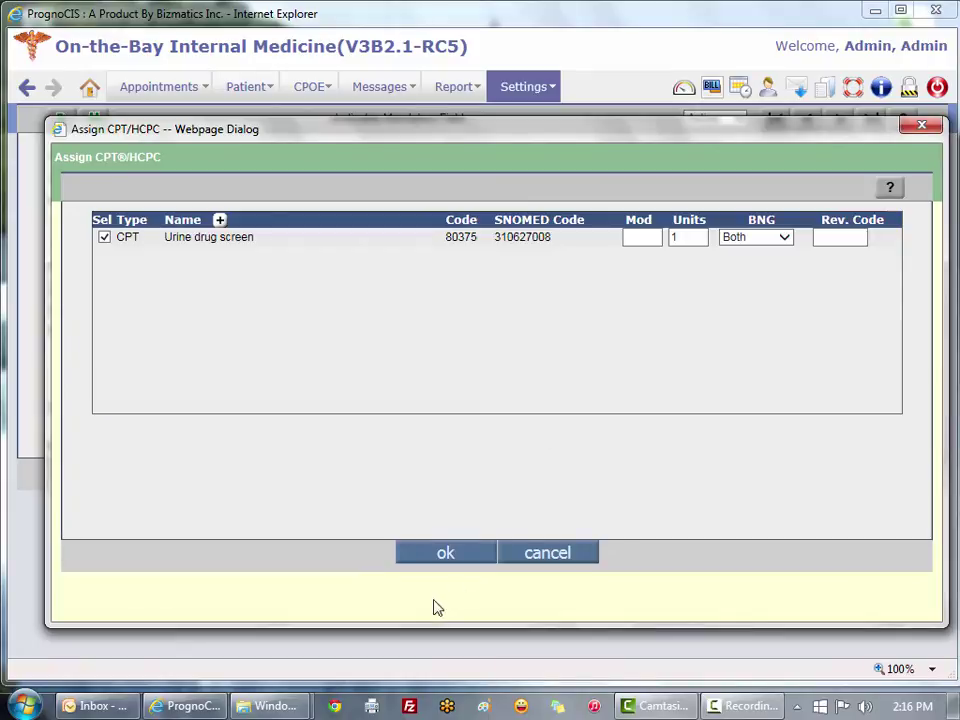
left_click(446, 555)
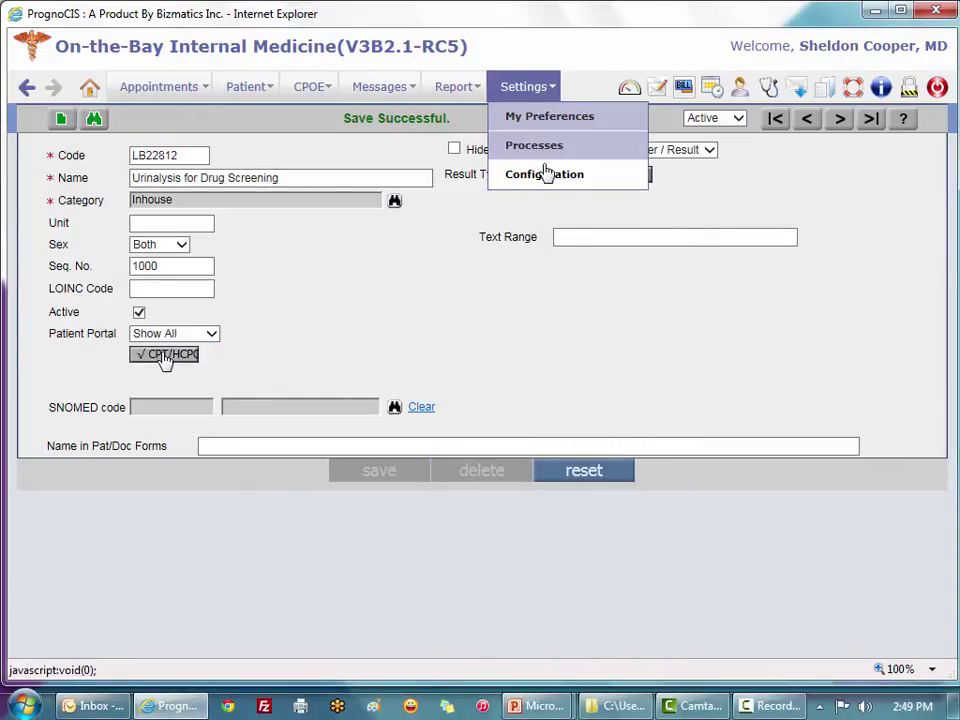
Associate the Urinalysis for Drug Screening test from the Inhouse category with the In-house Lab vendor and save the association
left_click(547, 174)
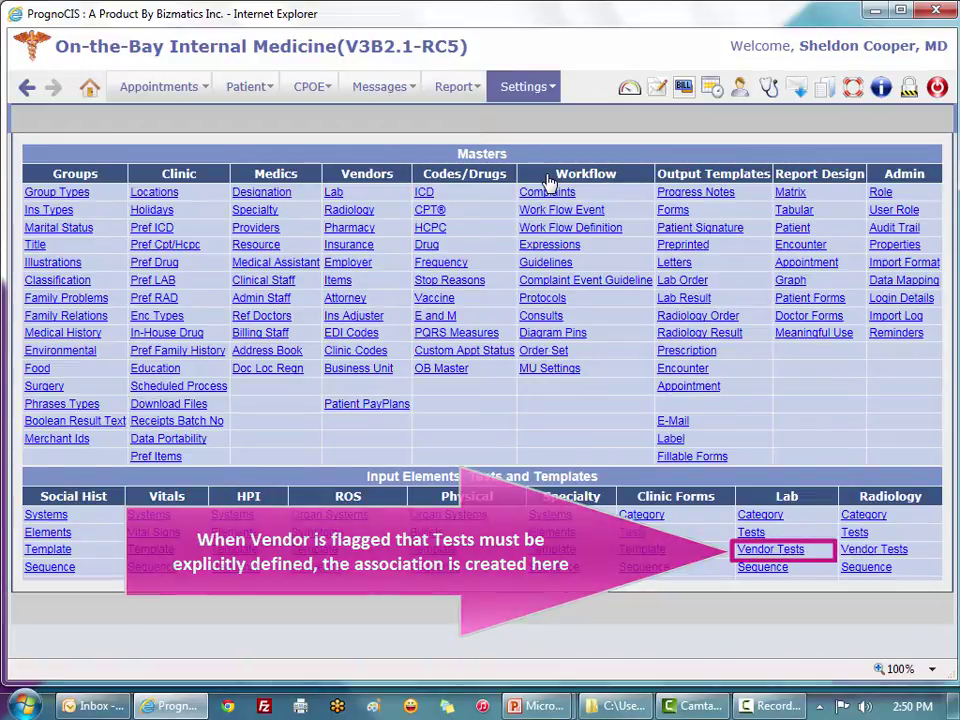
left_click(775, 556)
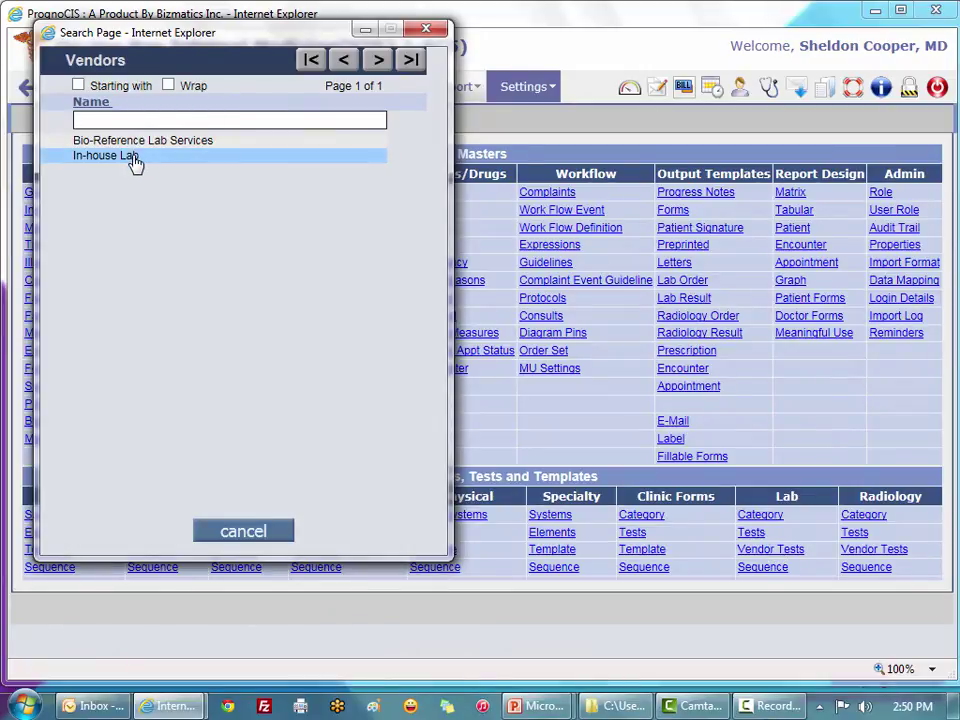
left_click(133, 158)
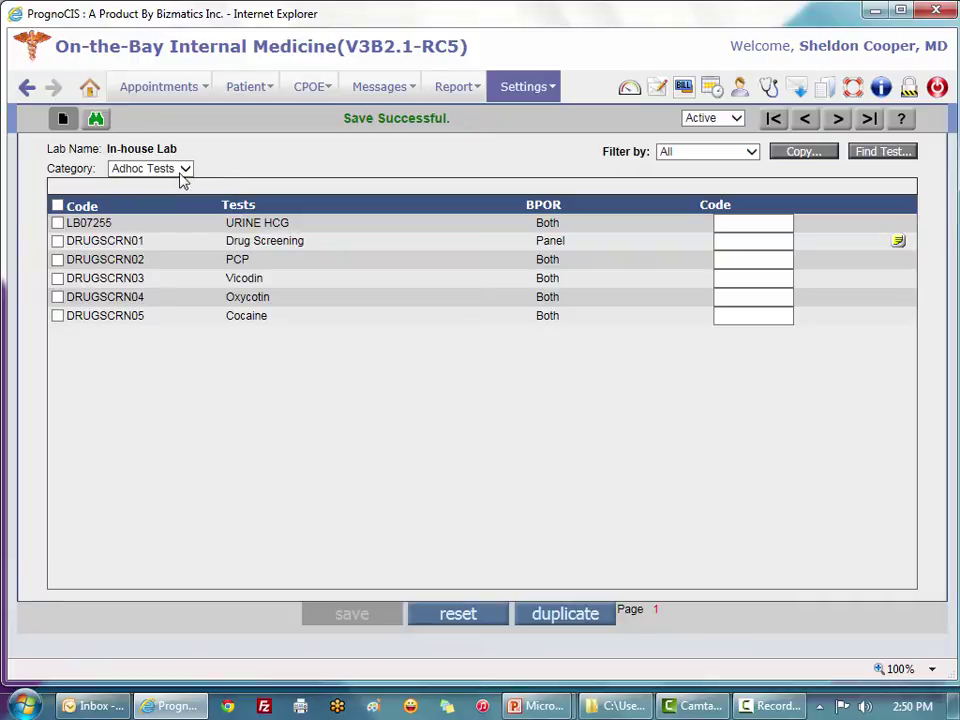
left_click(183, 170)
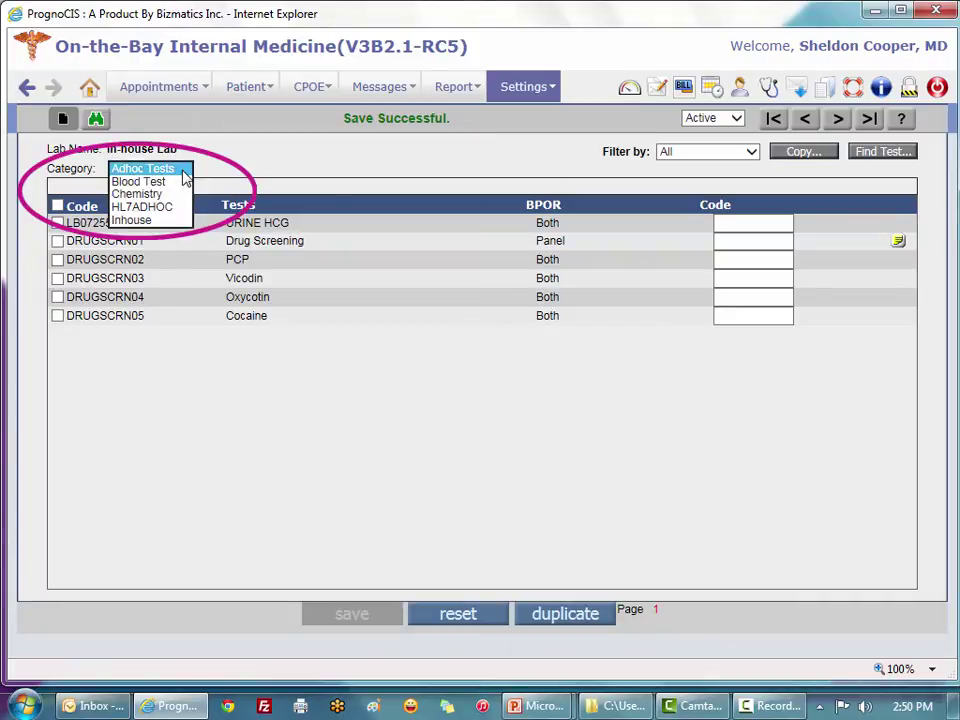
left_click(141, 223)
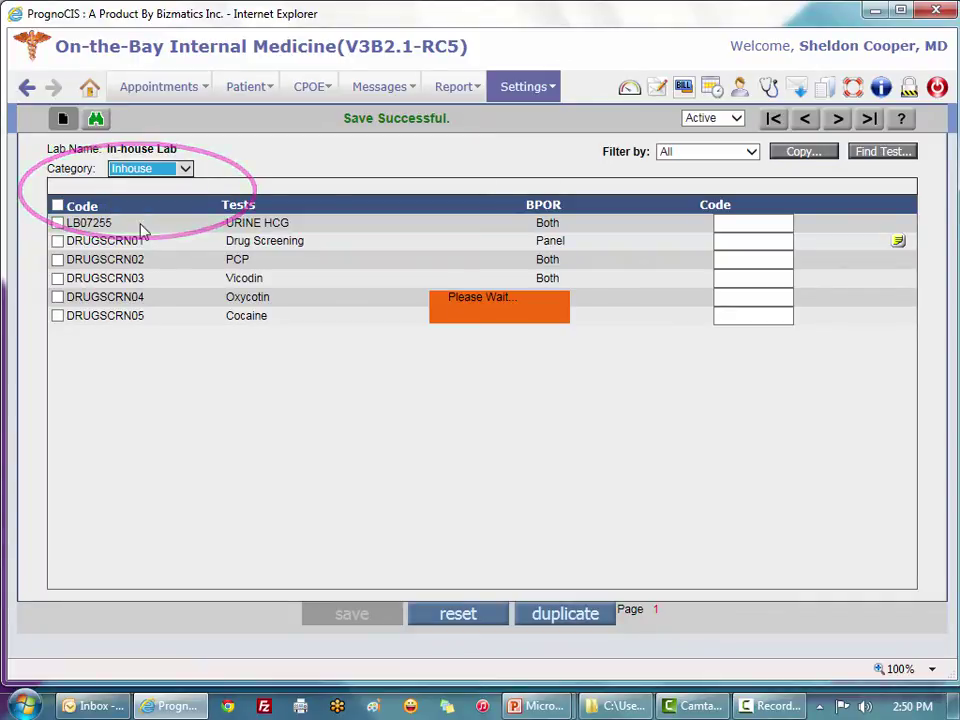
left_click(57, 224)
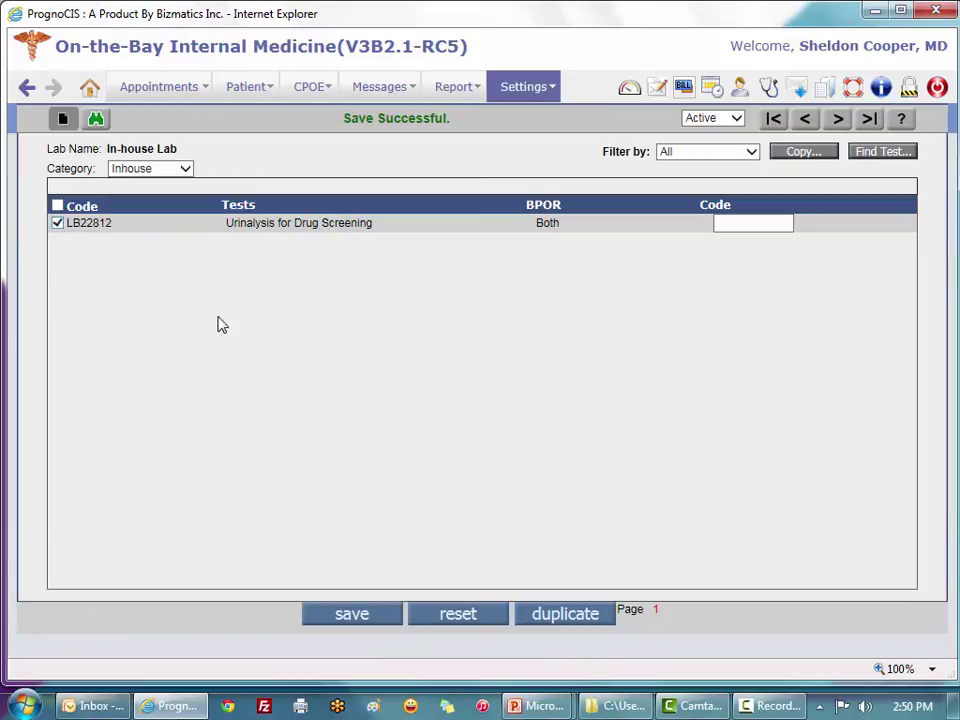
left_click(360, 615)
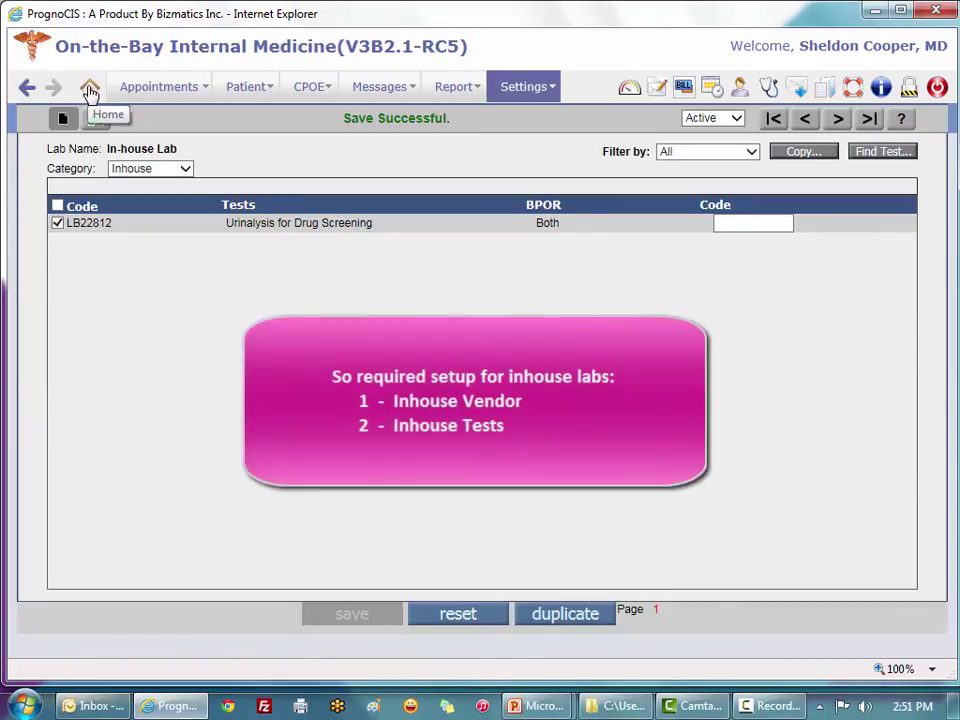
left_click(523, 88)
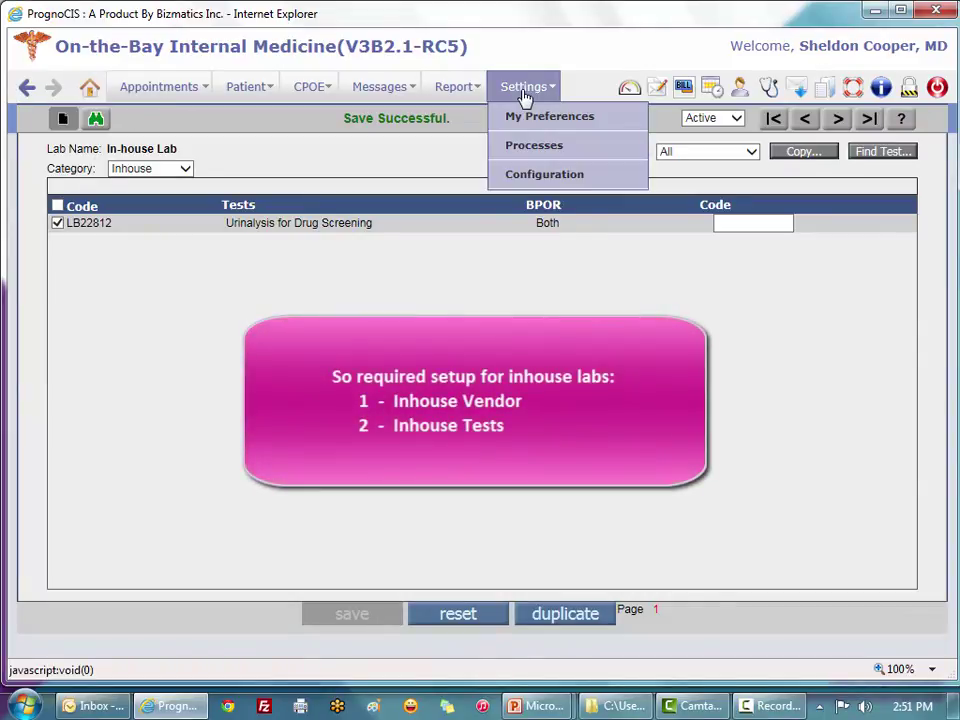
left_click(541, 178)
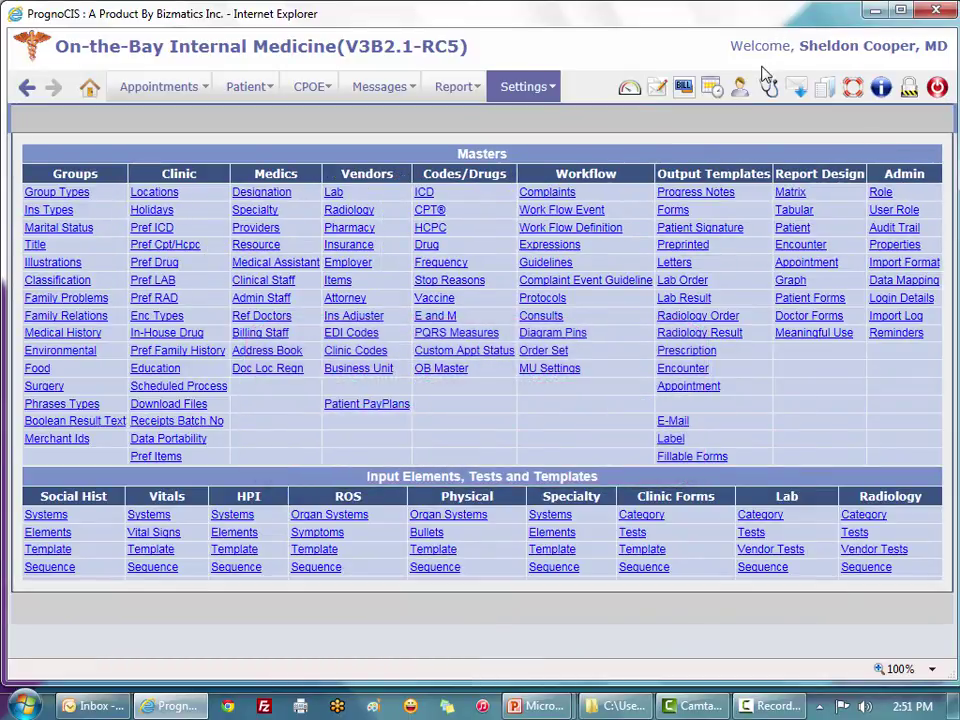
Open the encounter of the patient scheduled for 03:00 pm from the home page and dismiss the vaccination alert
left_click(90, 92)
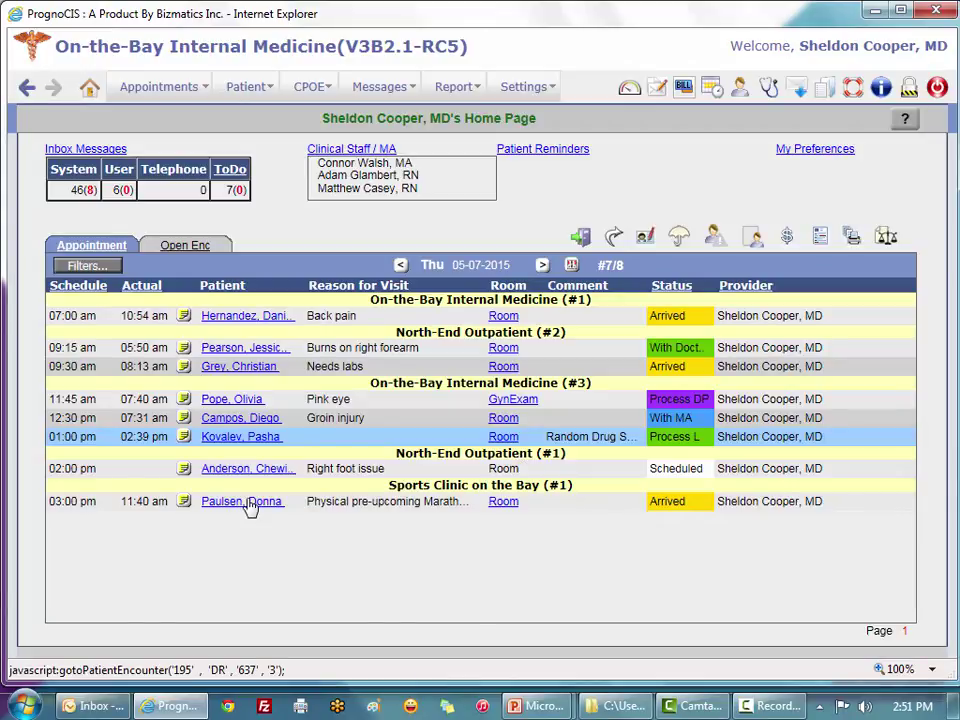
left_click(246, 503)
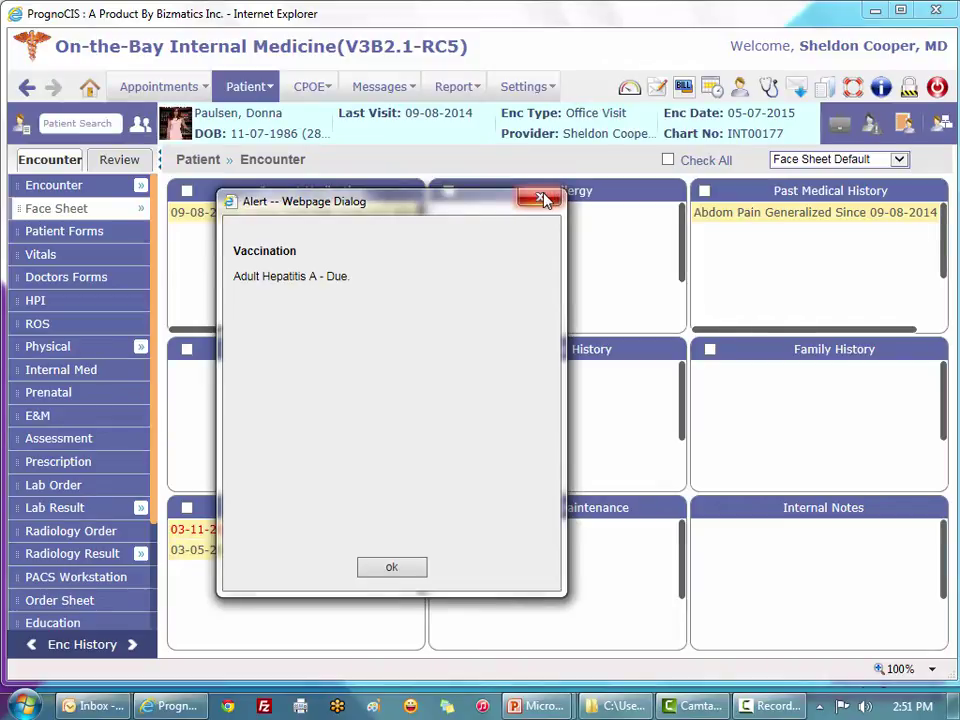
left_click(543, 199)
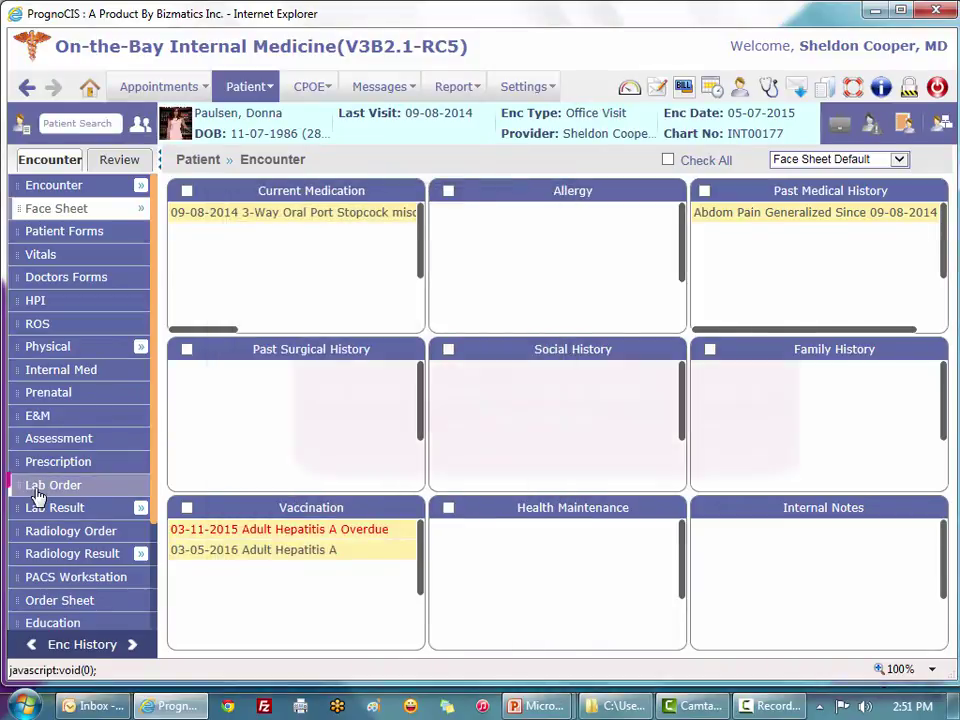
Create a lab order to the In-house Lab for the Urinalysis for Drug Screening test, chosen from all tests, and save it
left_click(53, 488)
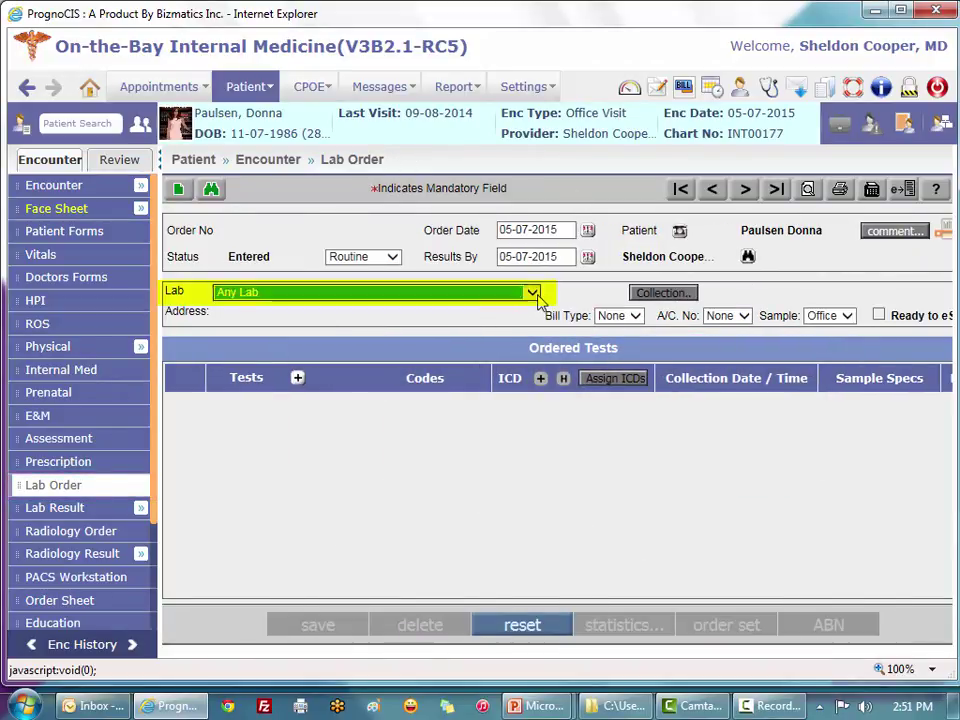
left_click(535, 292)
left_click(300, 253)
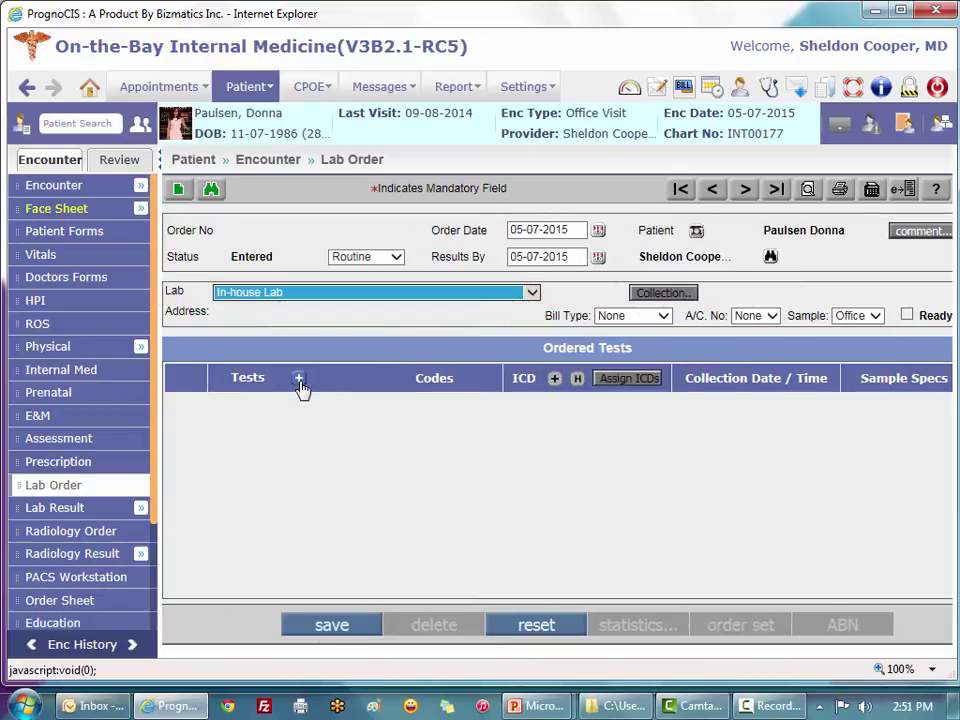
left_click(298, 379)
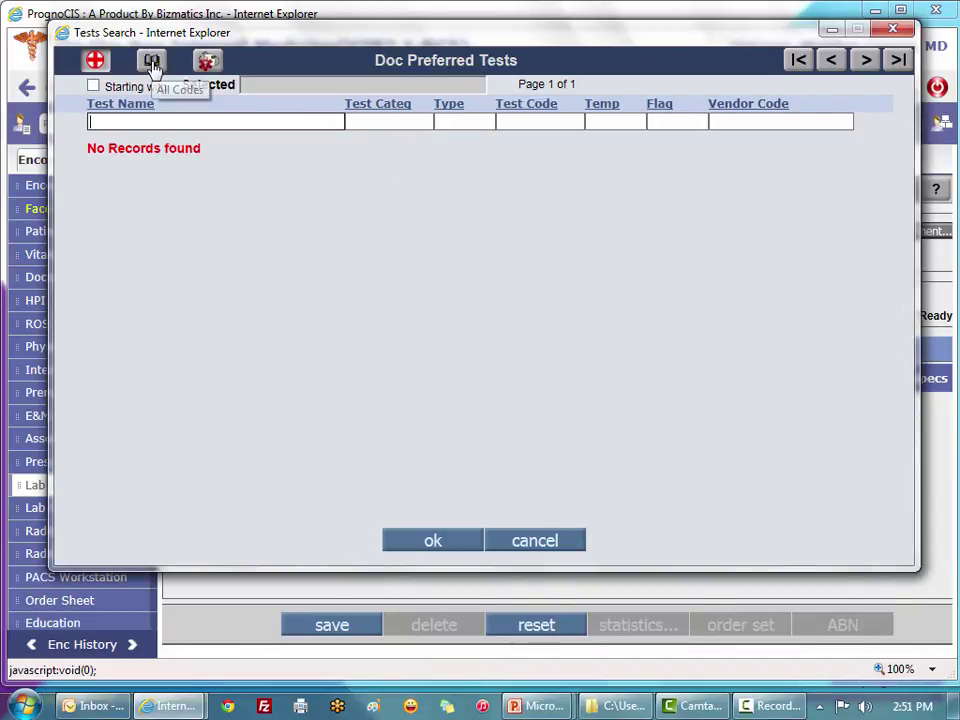
left_click(151, 63)
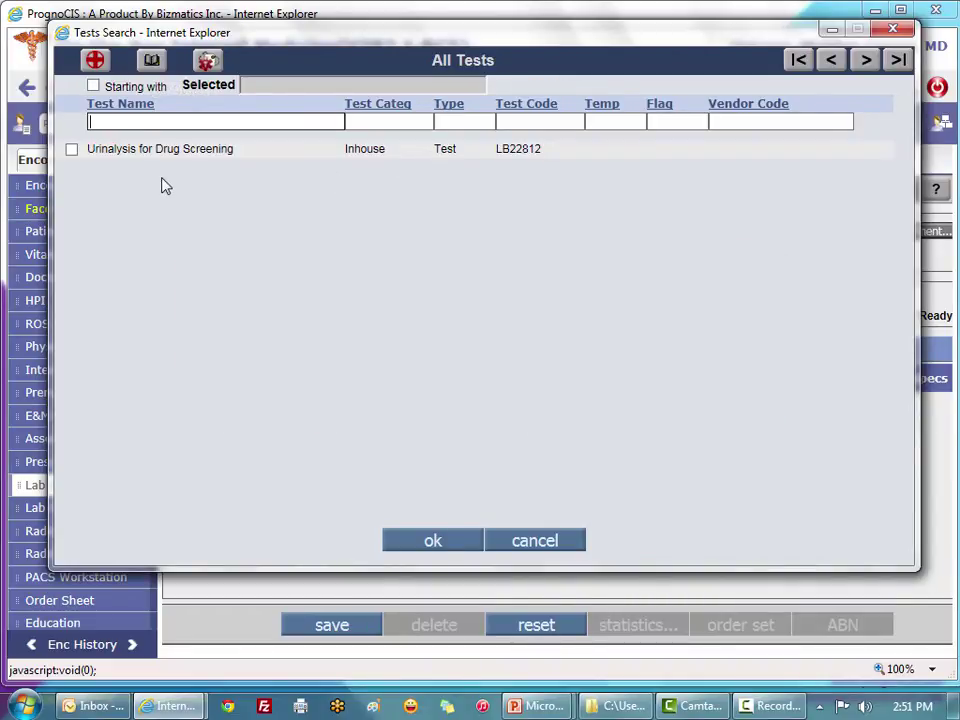
left_click(73, 150)
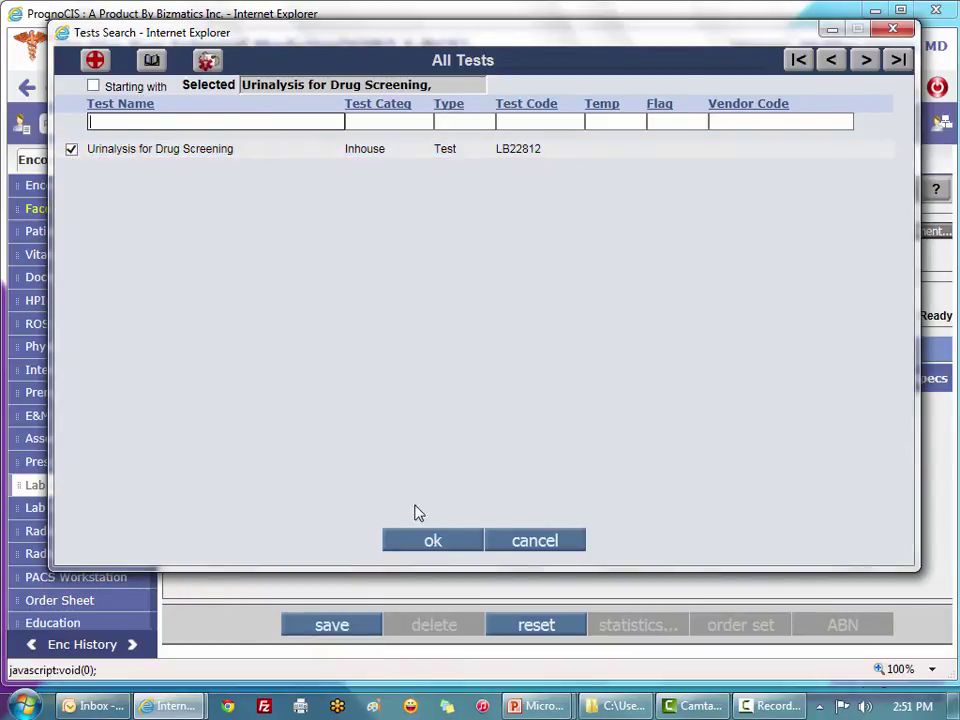
left_click(443, 545)
left_click(332, 628)
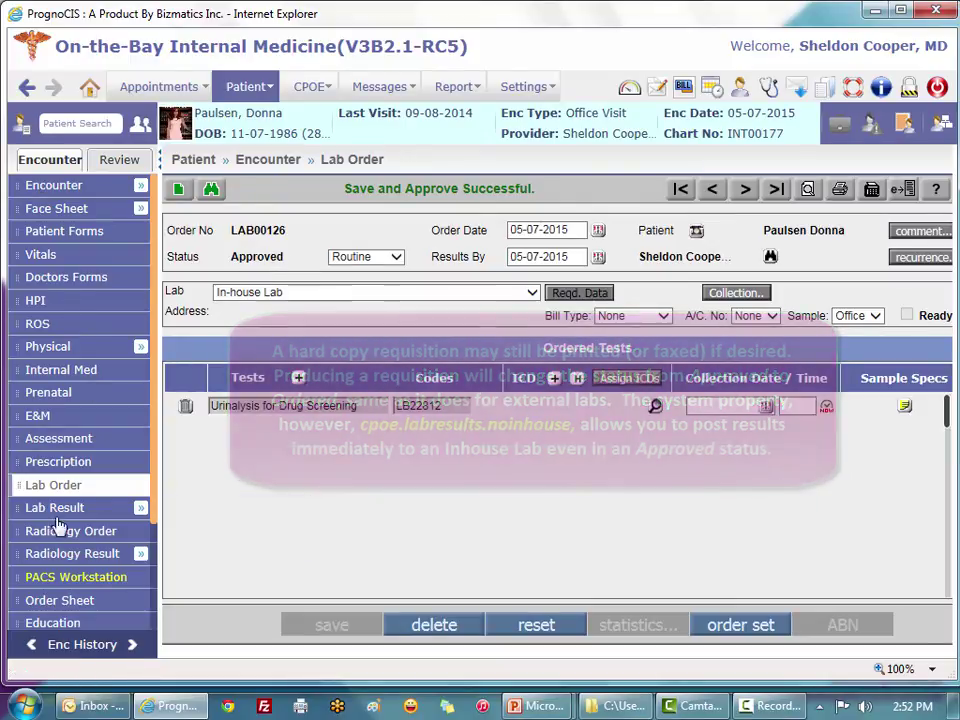
Record the lab result "positive for barbituates" for the Urinalysis for Drug Screening test and save it
left_click(56, 509)
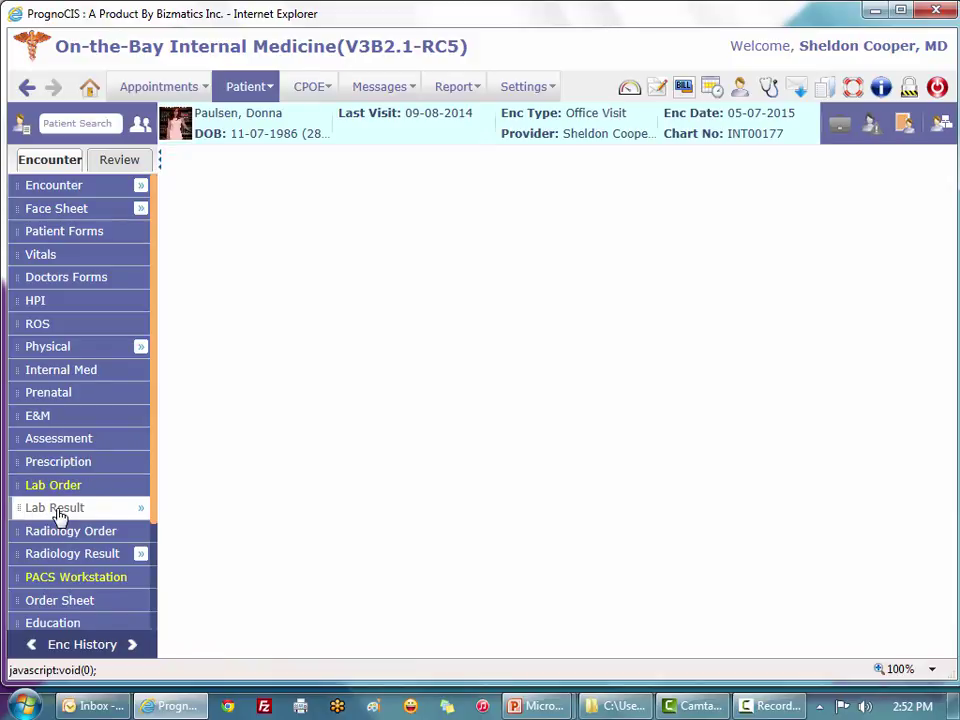
left_click(694, 405)
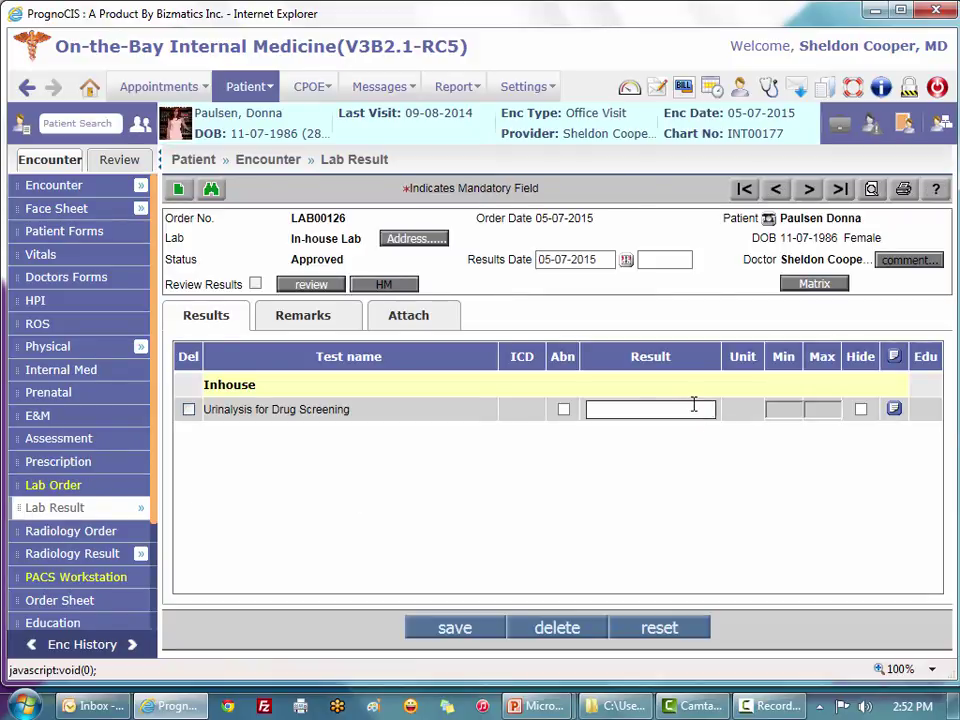
type("positive for barbituates")
left_click(454, 630)
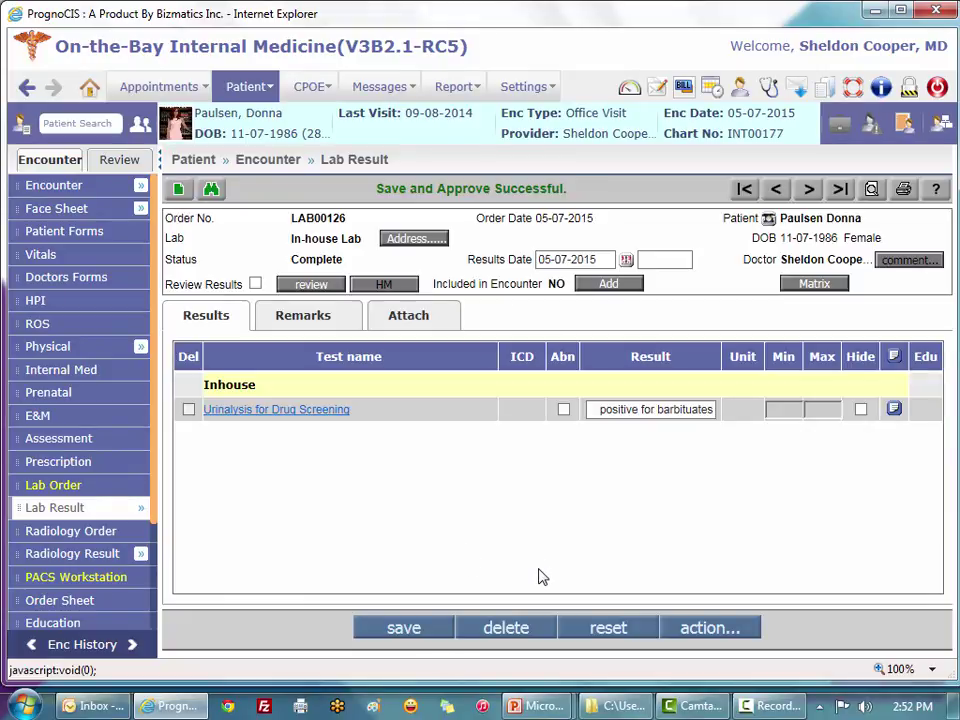